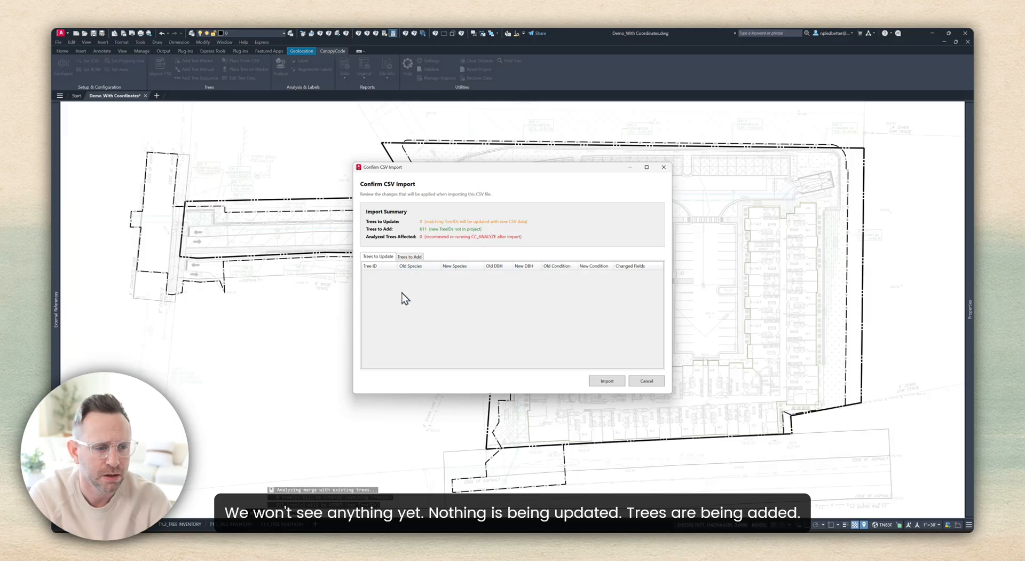
Step: Review the list of trees to add from the CSV file and import them into the project
{"action": "left_click", "coordinate": [410, 257]}
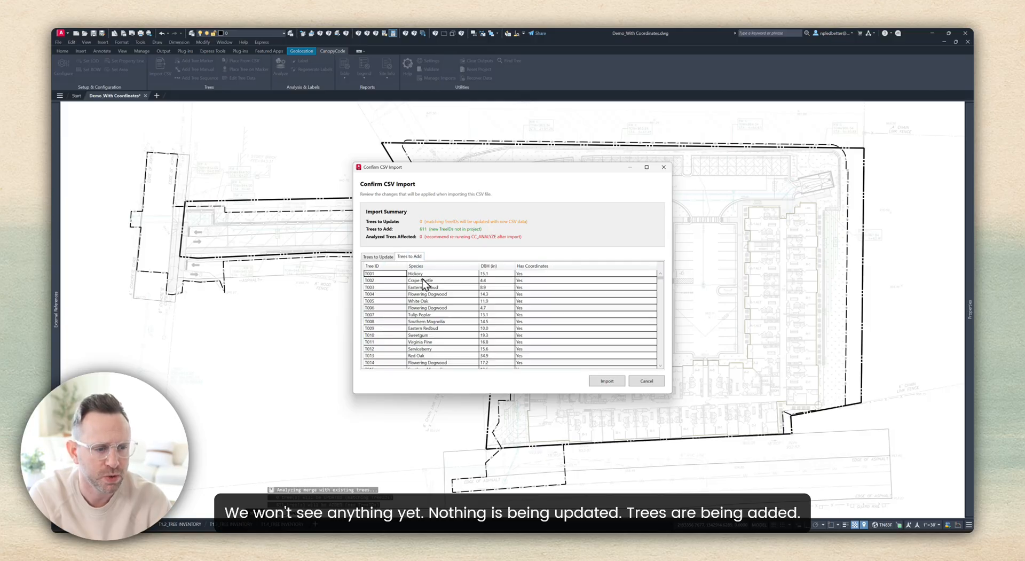
{"action": "left_click", "coordinate": [603, 382]}
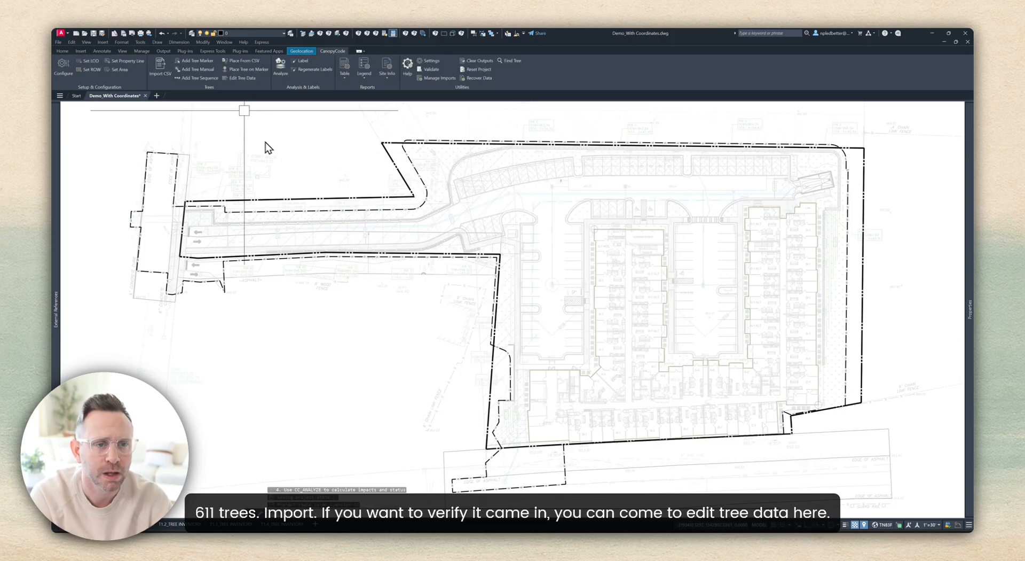
Step: Check the imported trees in the batch tree data editor and in the project data validation report
{"action": "left_click", "coordinate": [236, 77]}
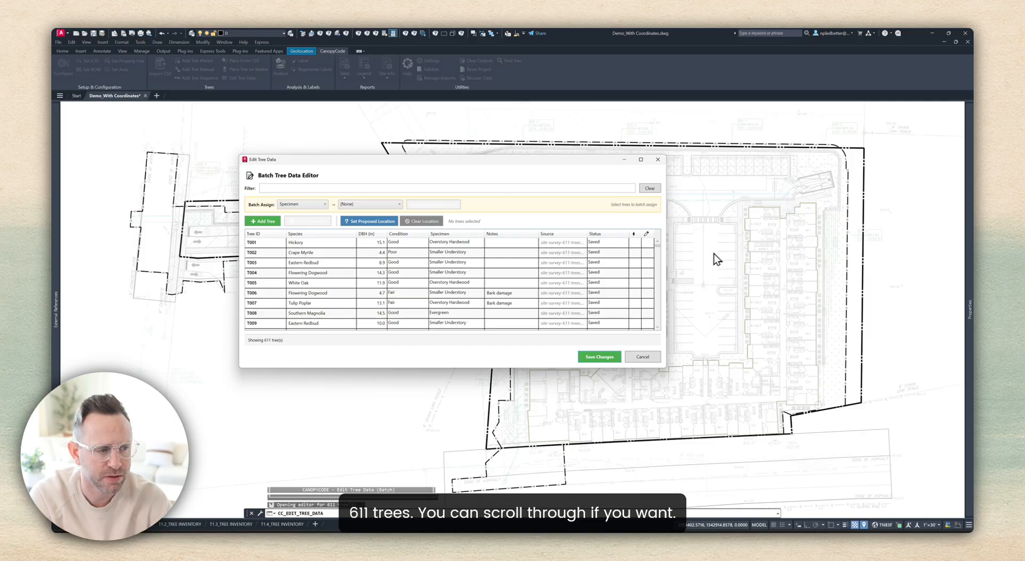
{"action": "left_click", "coordinate": [644, 356]}
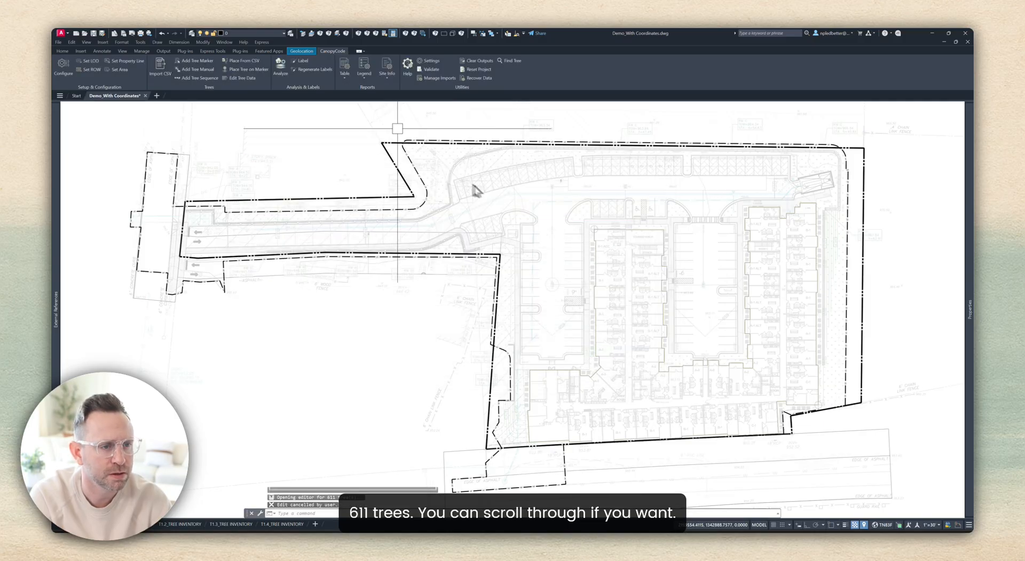
{"action": "left_click", "coordinate": [429, 70]}
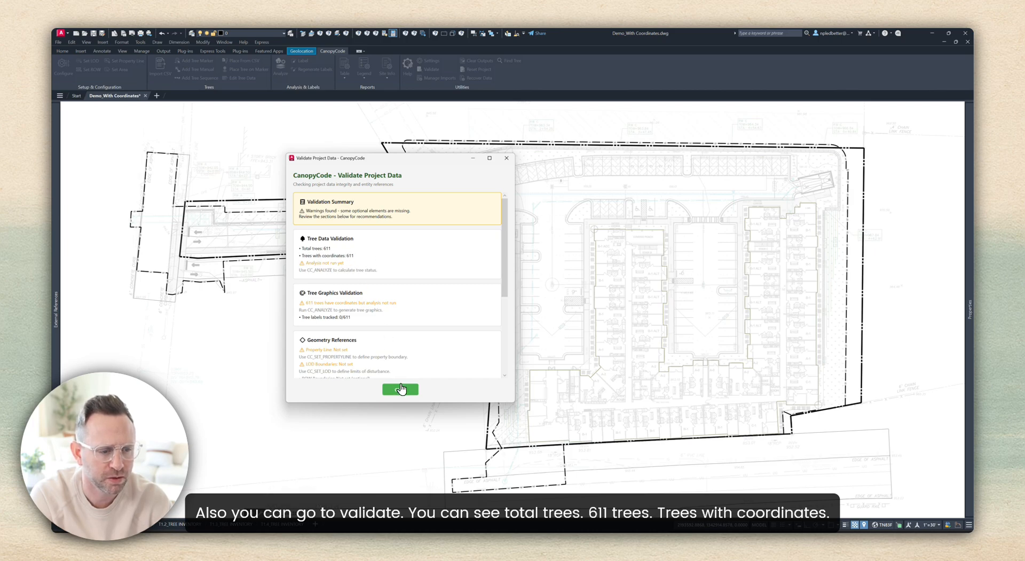
{"action": "left_click", "coordinate": [400, 389]}
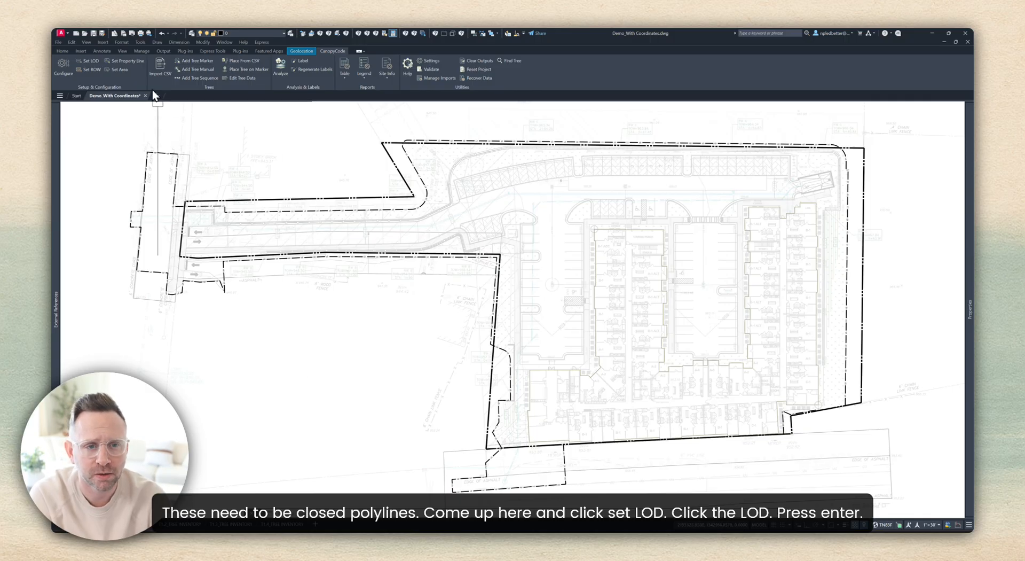
Step: Set the closed dash-dot polyline around the site as the limit of disturbance (LOD) boundary
{"action": "left_click", "coordinate": [85, 60]}
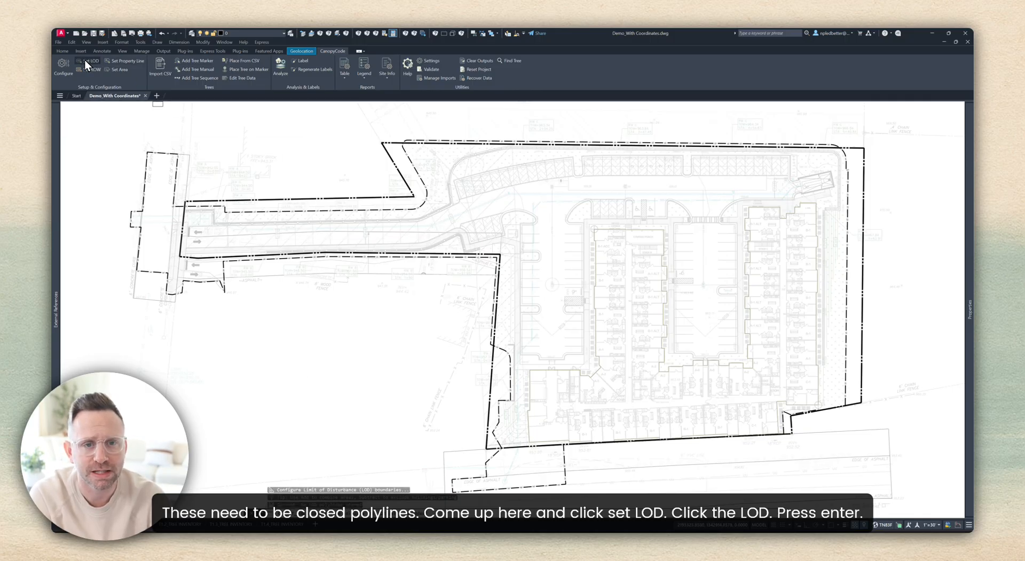
{"action": "left_click", "coordinate": [159, 273]}
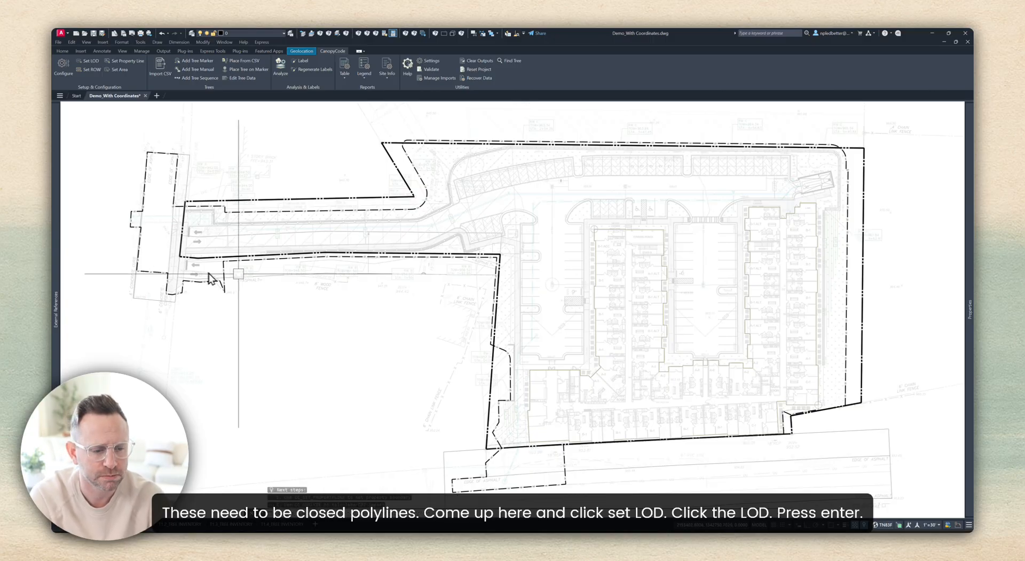
{"action": "key", "text": "Return"}
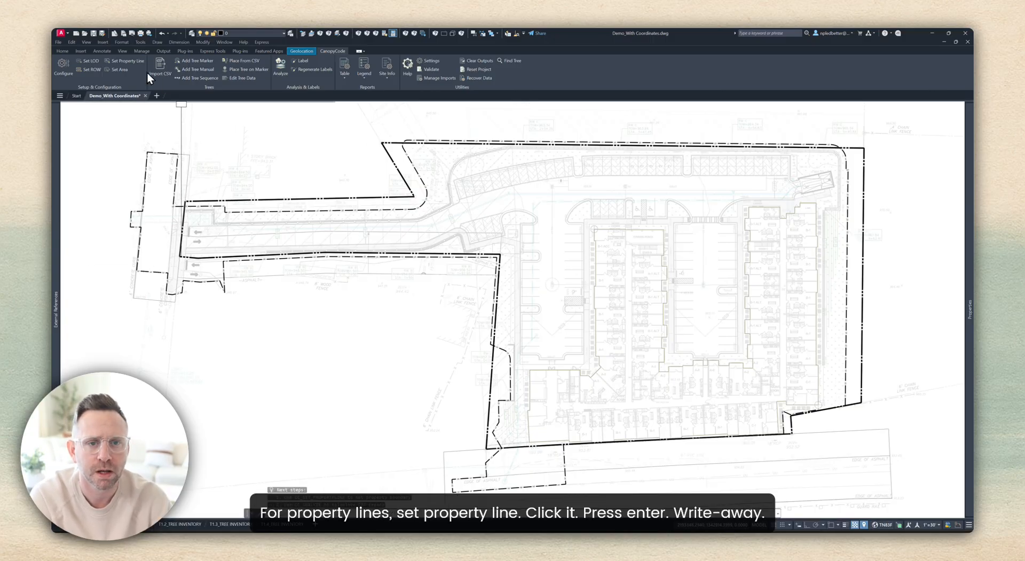
Step: Set the heavy closed polyline around the site as the property line
{"action": "left_click", "coordinate": [121, 61]}
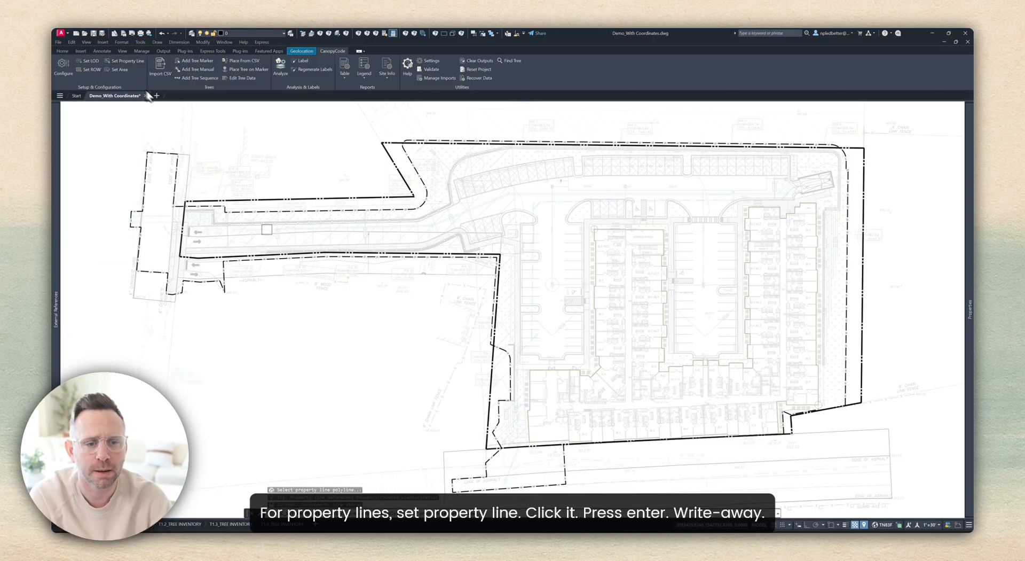
{"action": "left_click", "coordinate": [199, 256]}
{"action": "key", "text": "Return"}
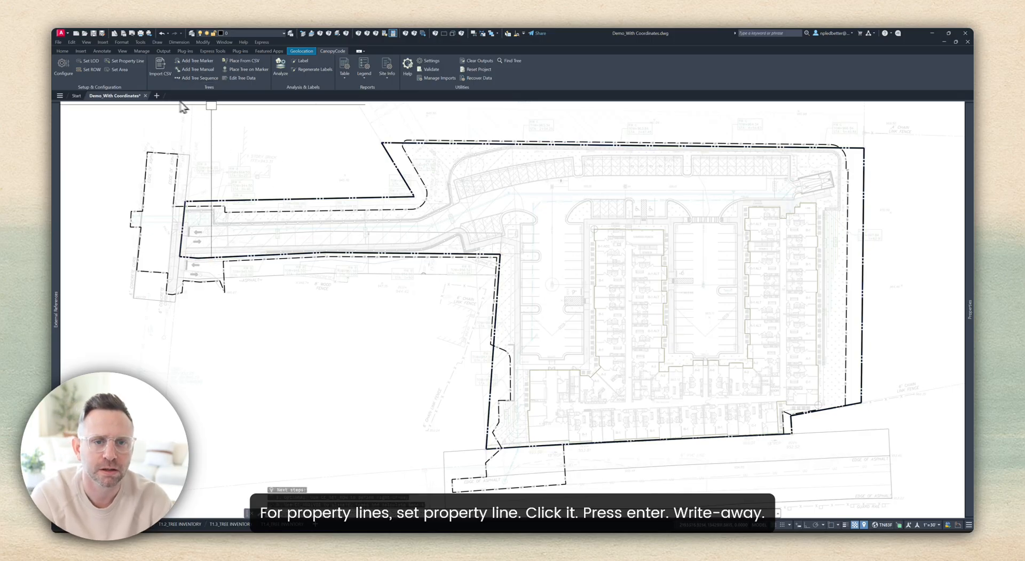
Step: Set the two road outlines, west and south of the site, as right-of-way boundaries
{"action": "left_click", "coordinate": [91, 70]}
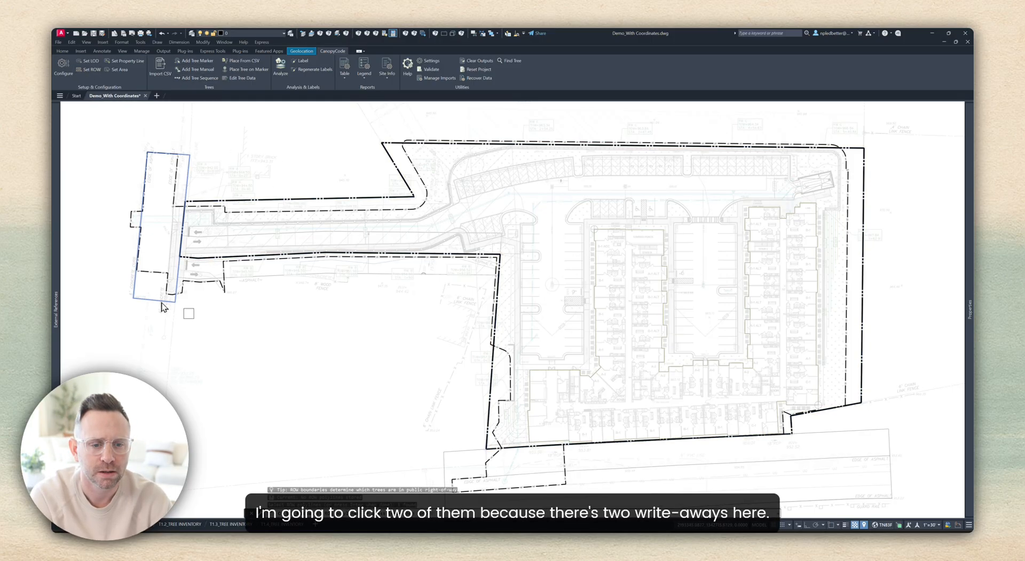
{"action": "middle_click_drag", "start_coordinate": [283, 330], "coordinate": [286, 296]}
{"action": "left_click", "coordinate": [457, 418]}
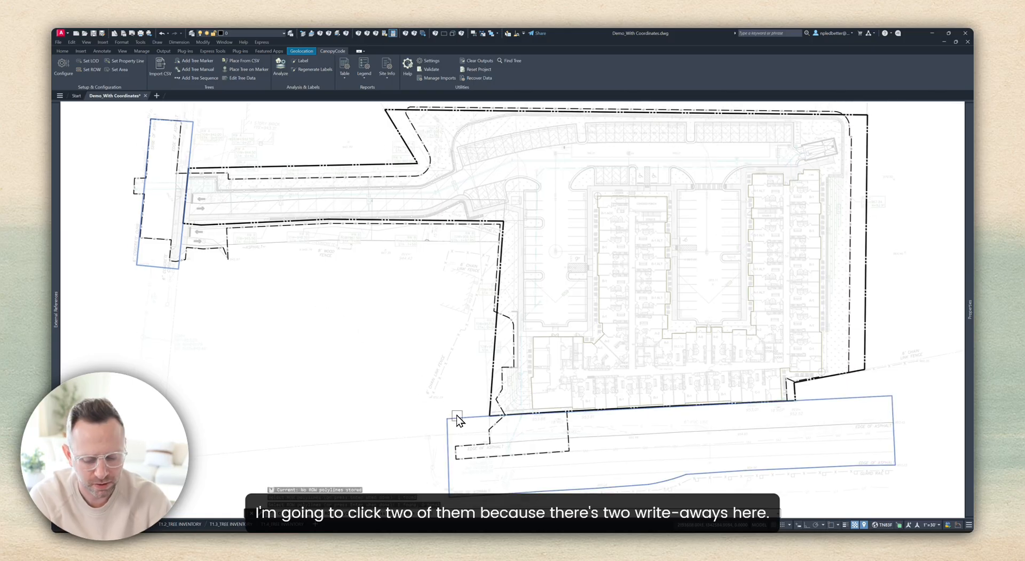
{"action": "key", "text": "Return"}
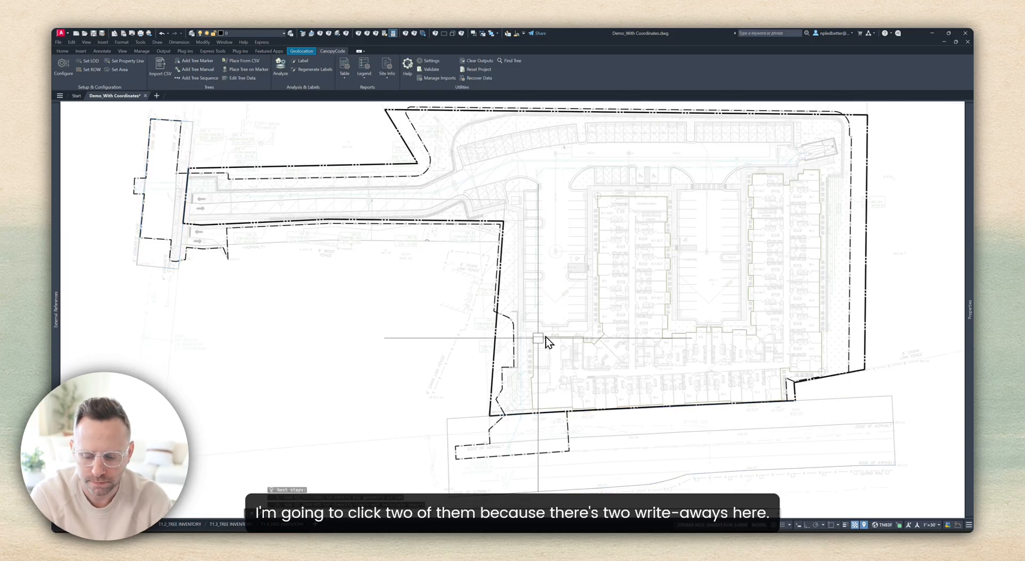
Step: Validate the project data and check the property line, LOD and ROW geometry references
{"action": "middle_click_drag", "start_coordinate": [485, 275], "coordinate": [491, 288]}
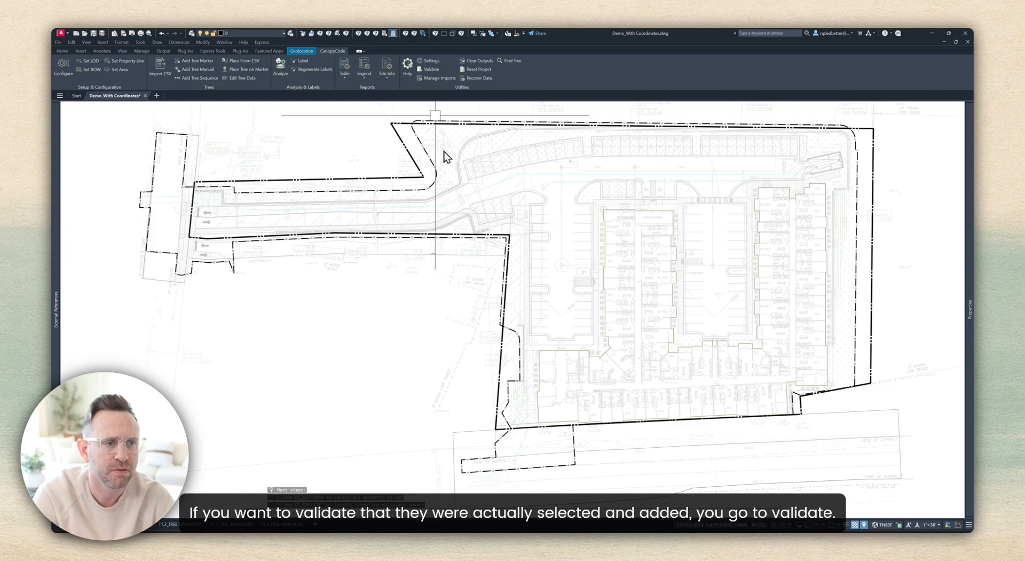
{"action": "left_click", "coordinate": [429, 69]}
{"action": "scroll", "coordinate": [373, 332], "scroll_direction": "down", "scroll_amount": 1}
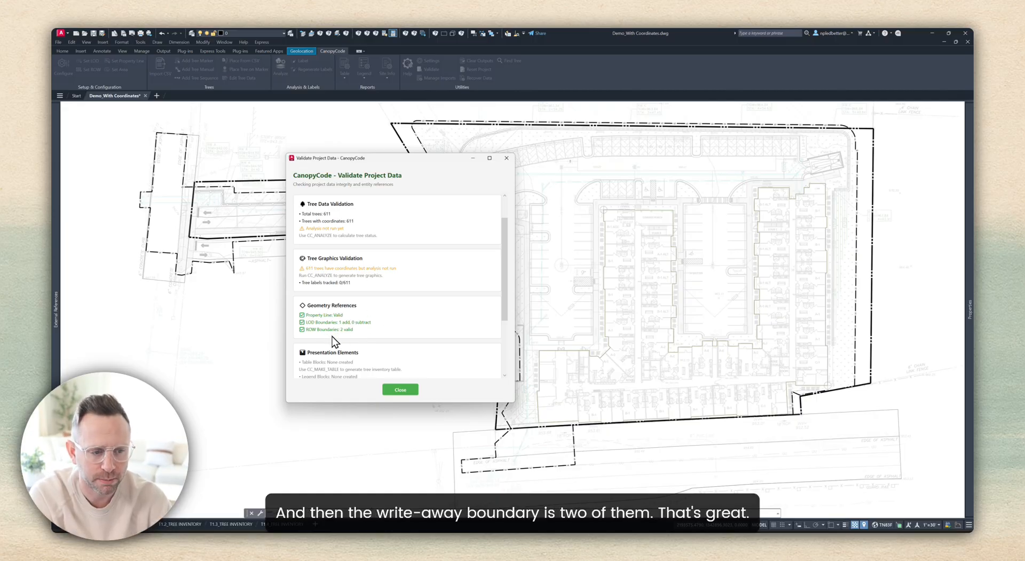
{"action": "left_click", "coordinate": [403, 392]}
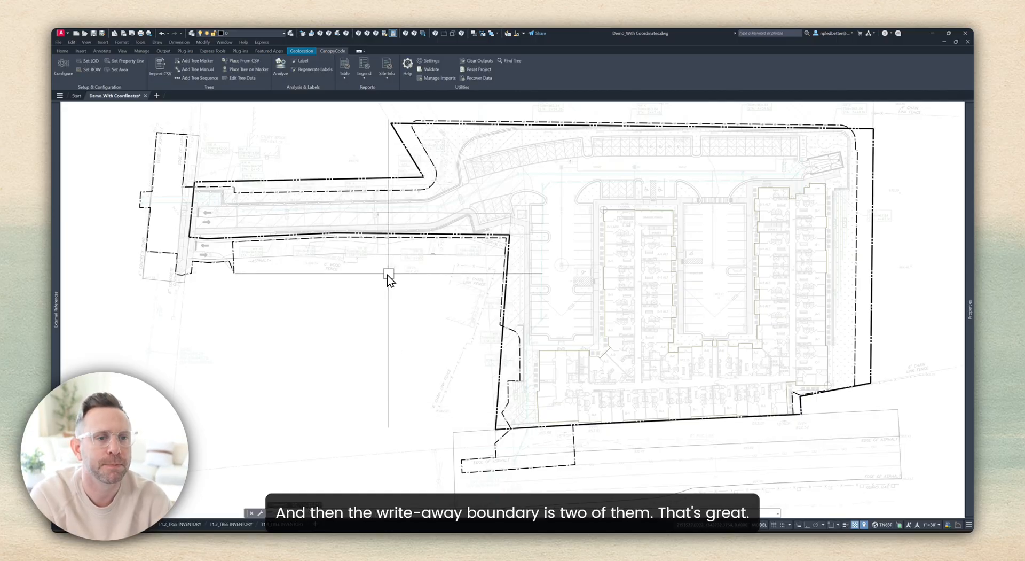
Step: Run the tree analysis on the project and inspect the tree graphics along the site's eastern boundary
{"action": "left_click", "coordinate": [276, 68]}
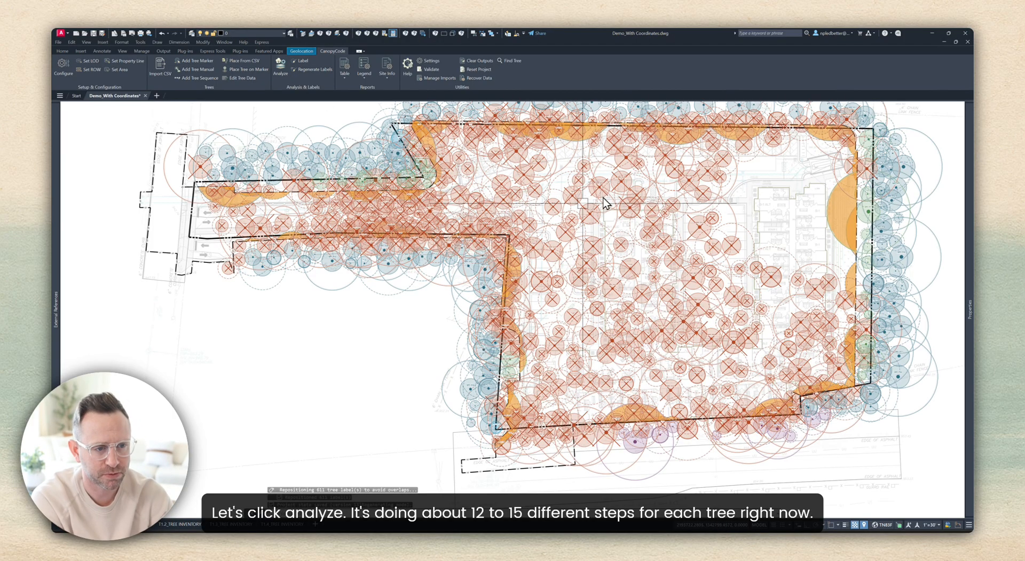
{"action": "mouse_move", "coordinate": [572, 222]}
{"action": "middle_mouse_down"}
{"action": "mouse_move", "coordinate": [468, 251]}
{"action": "mouse_move", "coordinate": [497, 243]}
{"action": "middle_mouse_up"}
{"action": "scroll", "coordinate": [681, 255], "scroll_direction": "up", "scroll_amount": 5}
{"action": "middle_click_drag", "start_coordinate": [672, 255], "coordinate": [435, 260]}
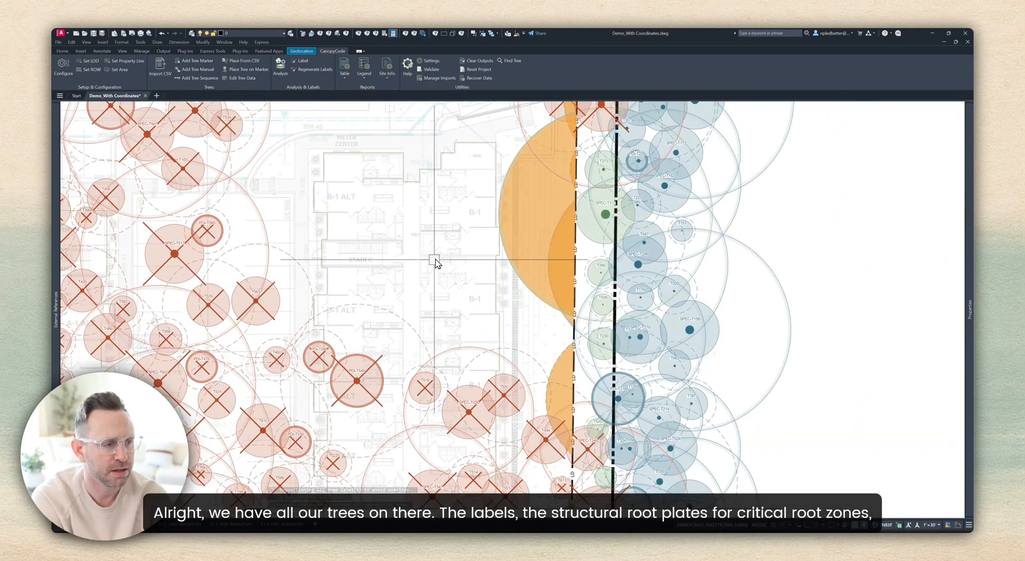
{"action": "middle_click_drag", "start_coordinate": [610, 213], "coordinate": [506, 228]}
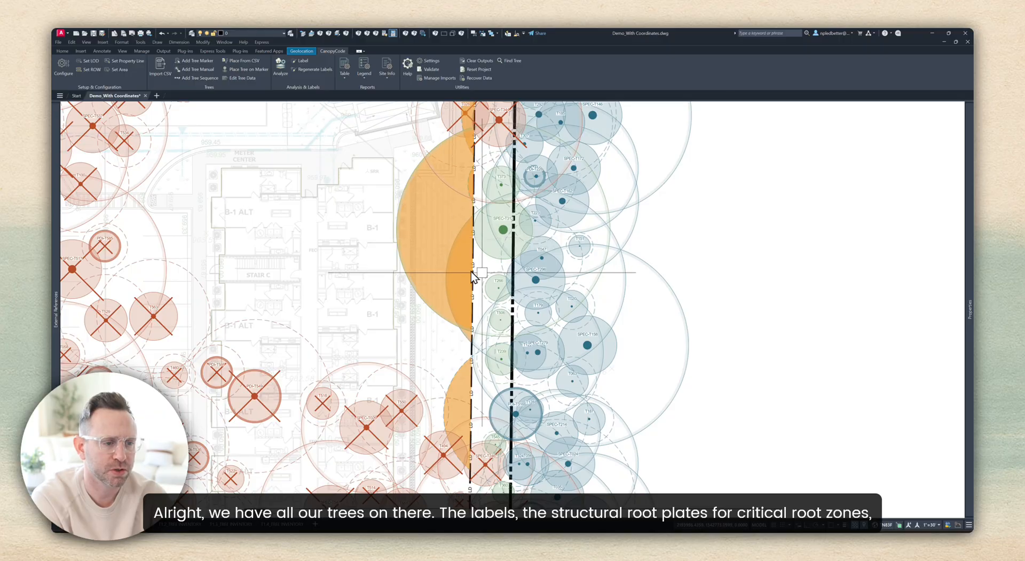
{"action": "scroll", "coordinate": [433, 264], "scroll_direction": "down", "scroll_amount": 2}
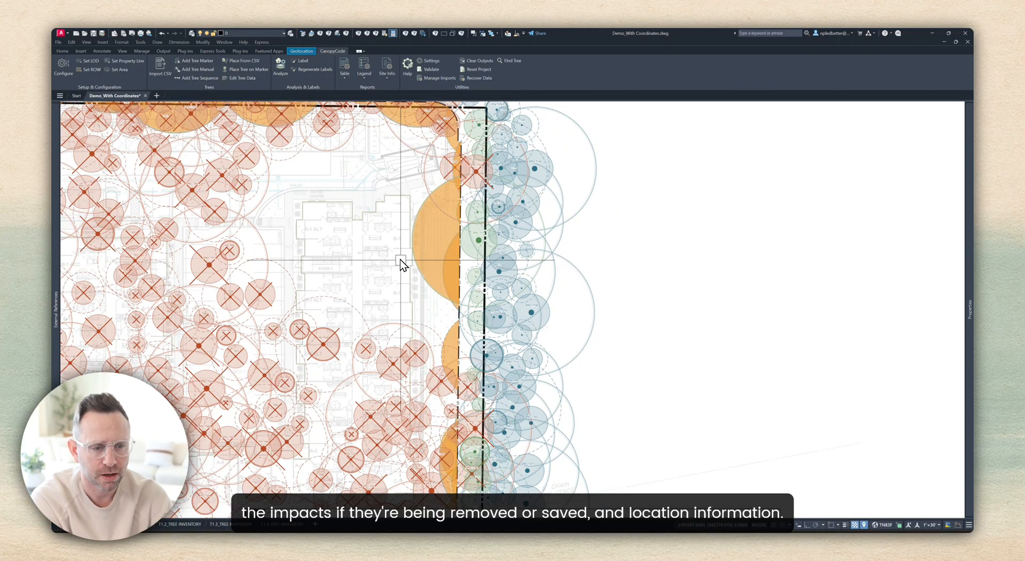
{"action": "scroll", "coordinate": [409, 257], "scroll_direction": "down", "scroll_amount": 4}
Step: Generate the tree inventory tables inside the three rectangular sheet frames east of the site plan
{"action": "middle_click_drag", "start_coordinate": [590, 235], "coordinate": [266, 251]}
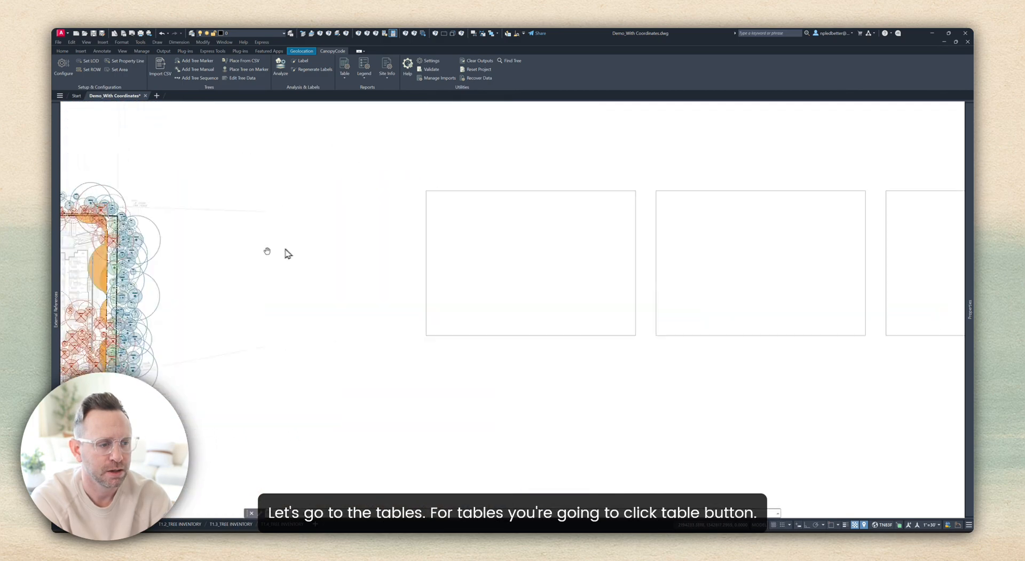
{"action": "middle_click_drag", "start_coordinate": [474, 238], "coordinate": [199, 238]}
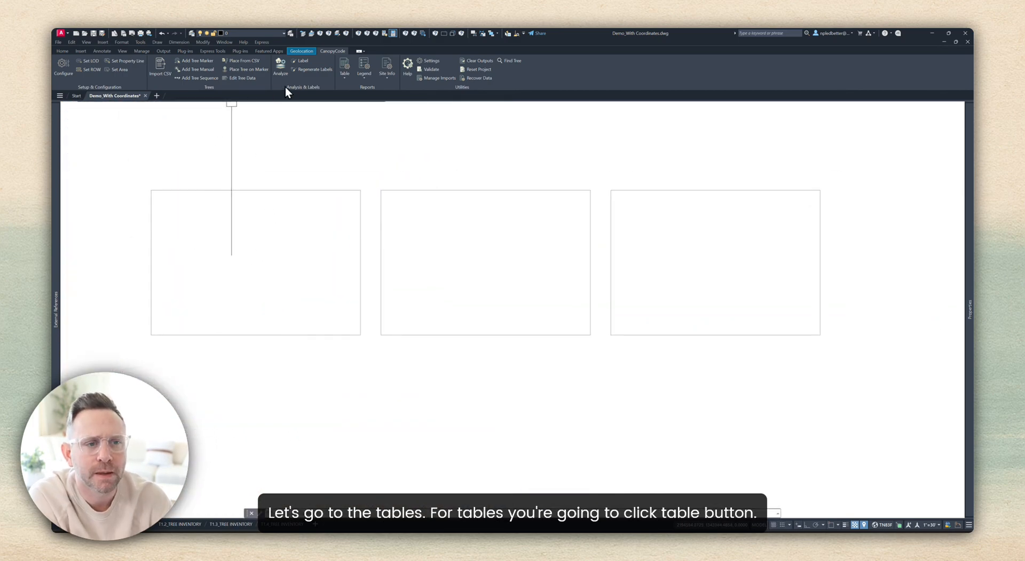
{"action": "left_click", "coordinate": [345, 64]}
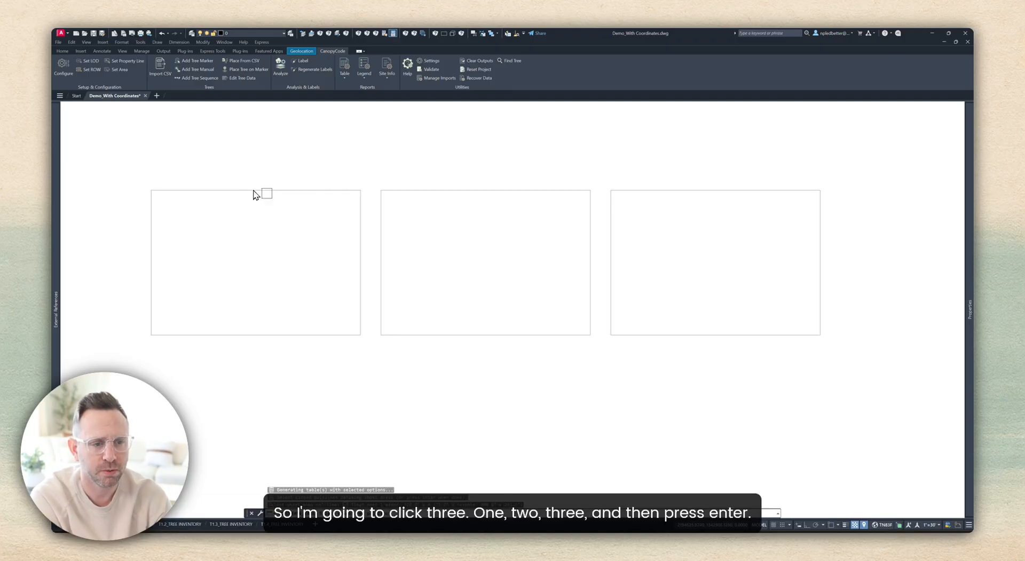
{"action": "left_click", "coordinate": [434, 191]}
{"action": "left_click", "coordinate": [630, 190]}
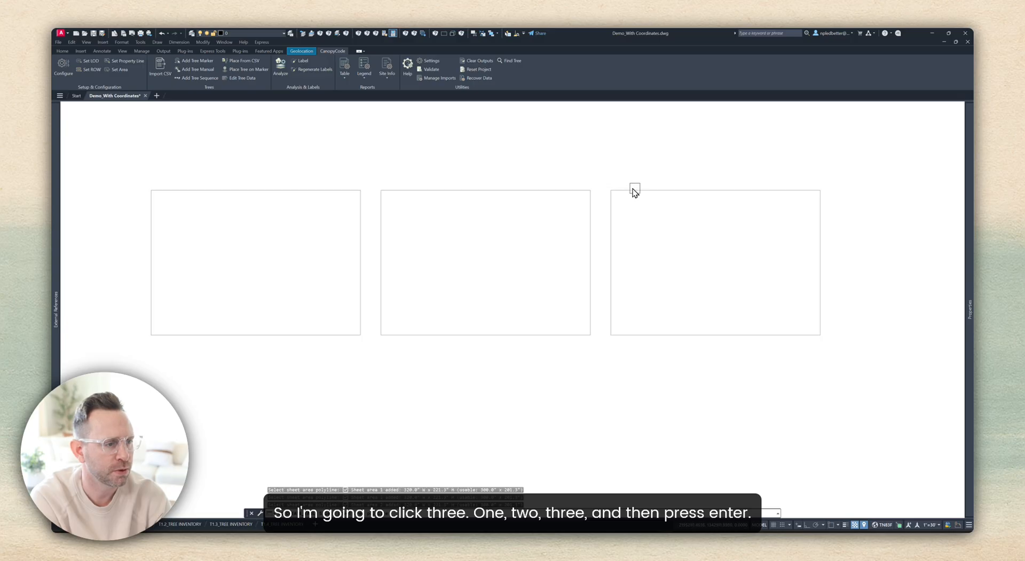
{"action": "key", "text": "Return"}
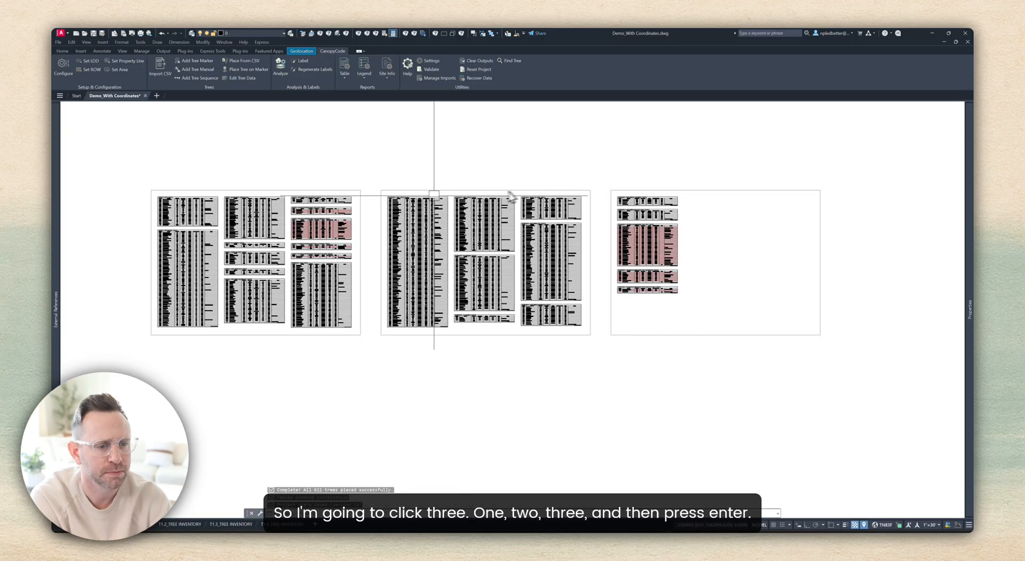
Step: Examine the saved, removed and poor/dead/invasive tree tables, including their subtotals, units and notes
{"action": "scroll", "coordinate": [301, 207], "scroll_direction": "up", "scroll_amount": 8}
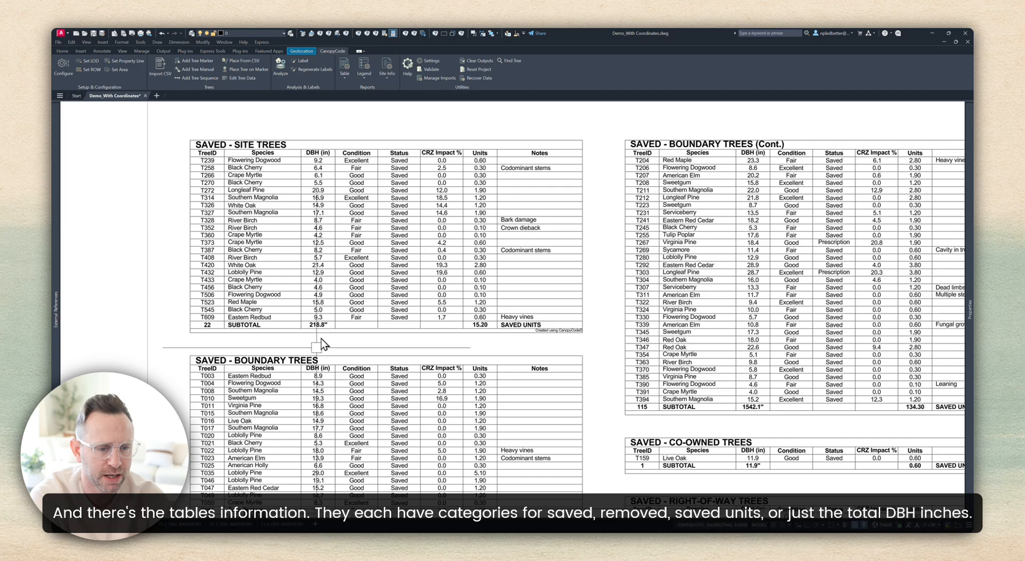
{"action": "scroll", "coordinate": [247, 272], "scroll_direction": "down", "scroll_amount": 6}
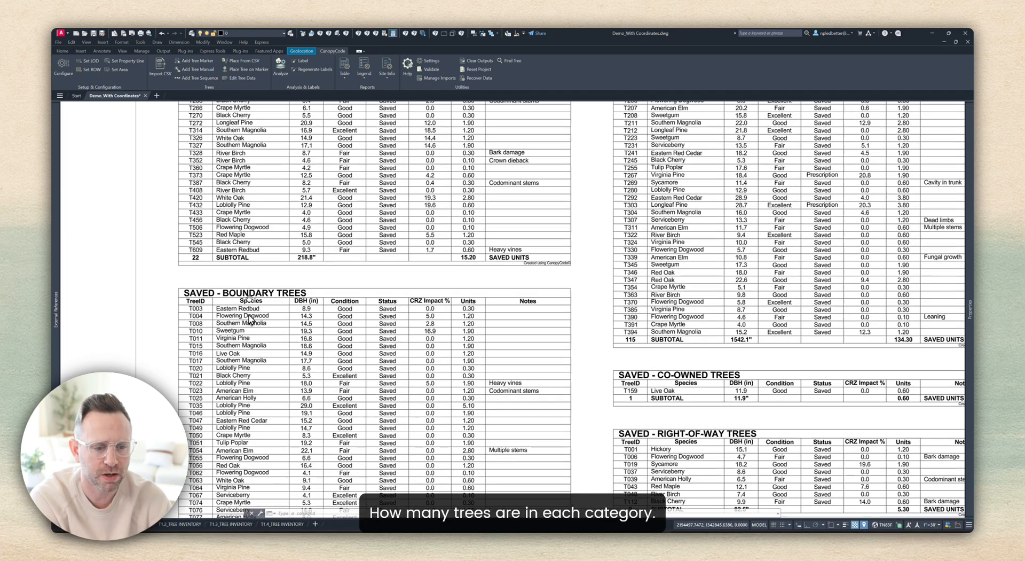
{"action": "scroll", "coordinate": [366, 236], "scroll_direction": "up", "scroll_amount": 4}
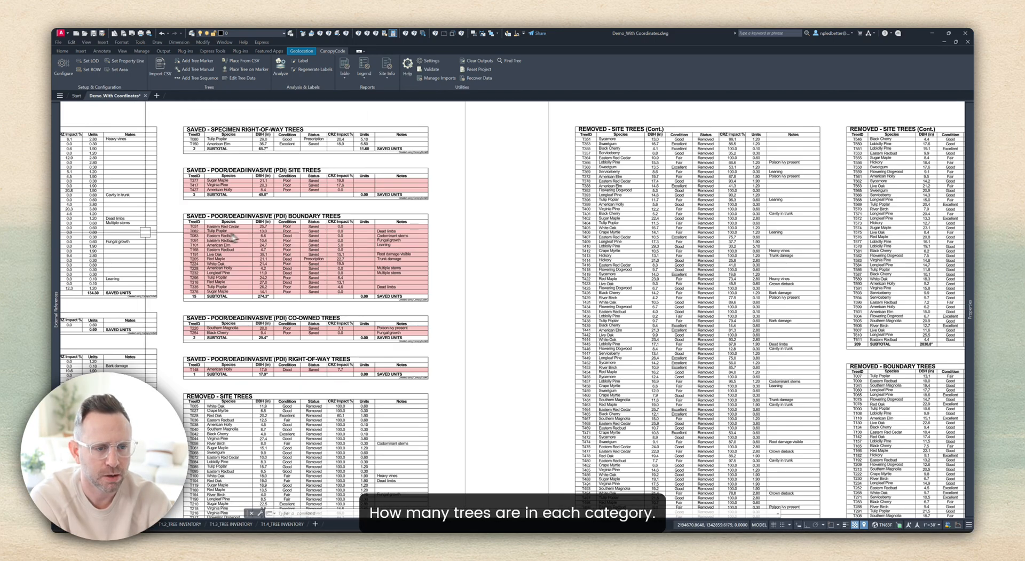
{"action": "scroll", "coordinate": [296, 245], "scroll_direction": "up", "scroll_amount": 2}
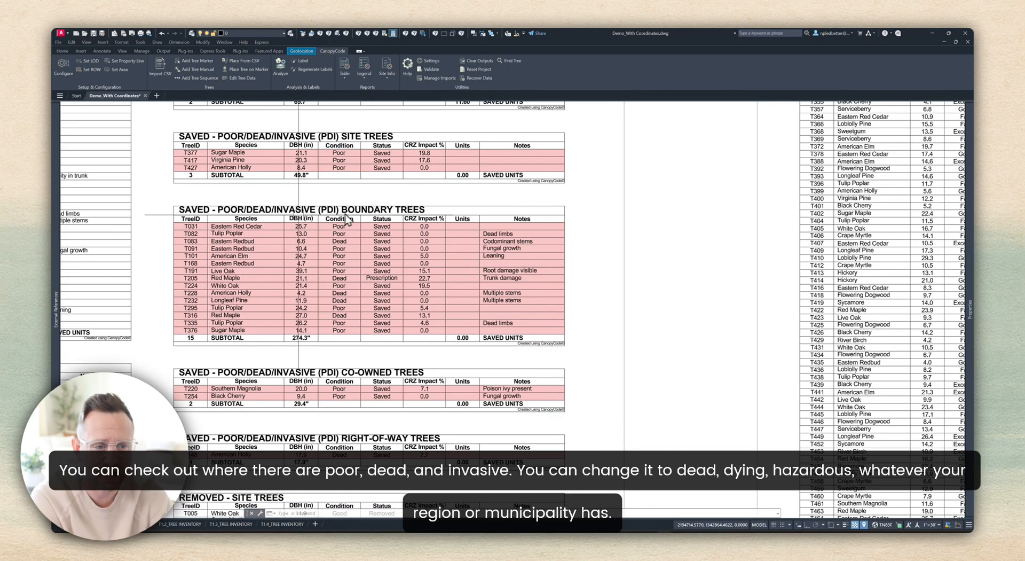
{"action": "middle_click_drag", "start_coordinate": [310, 254], "coordinate": [344, 268]}
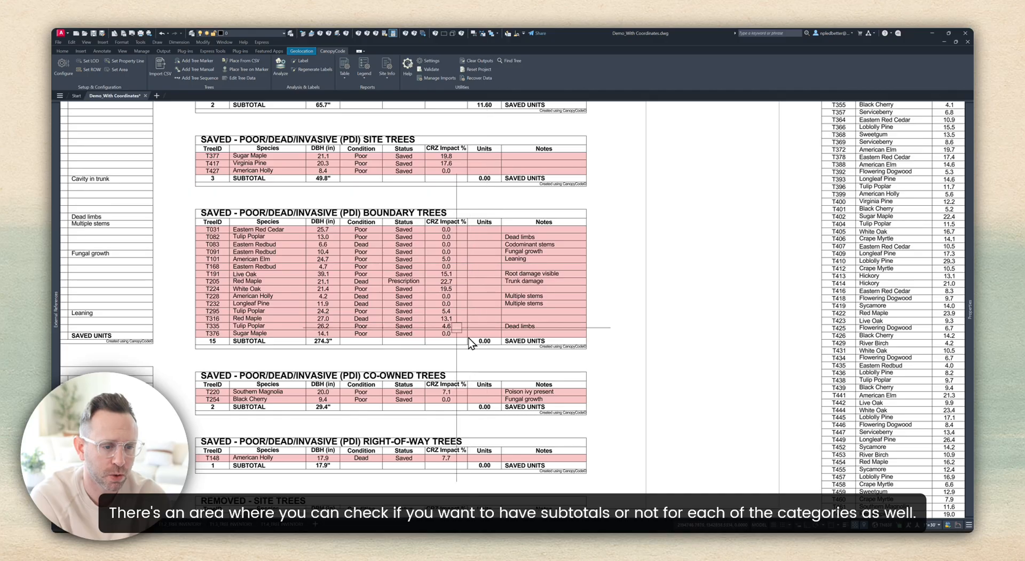
{"action": "scroll", "coordinate": [456, 322], "scroll_direction": "down", "scroll_amount": 2}
{"action": "scroll", "coordinate": [416, 314], "scroll_direction": "down", "scroll_amount": 5}
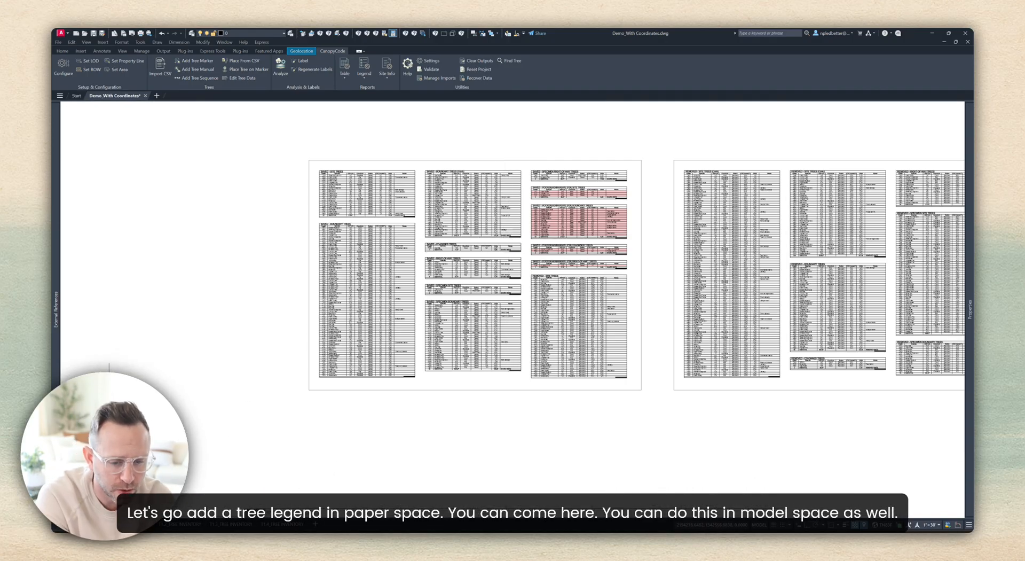
Step: Add a tree legend with the reference symbol key and tree graphic symbols on sheet T1.1, in the blank area east of the plan
{"action": "left_click", "coordinate": [118, 524]}
{"action": "middle_click_drag", "start_coordinate": [517, 288], "coordinate": [419, 275]}
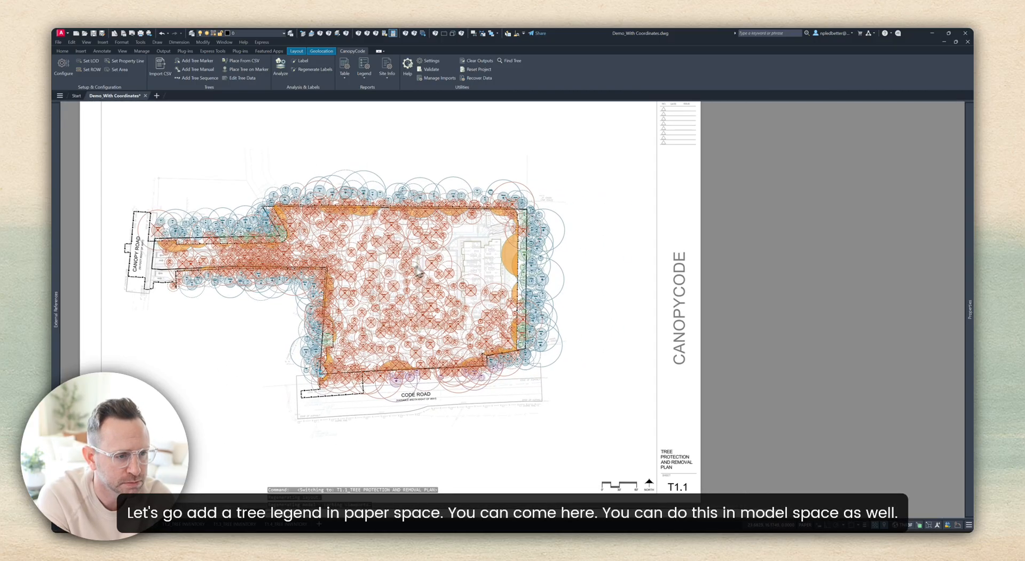
{"action": "scroll", "coordinate": [480, 221], "scroll_direction": "up", "scroll_amount": 4}
{"action": "middle_click_drag", "start_coordinate": [609, 225], "coordinate": [464, 193]}
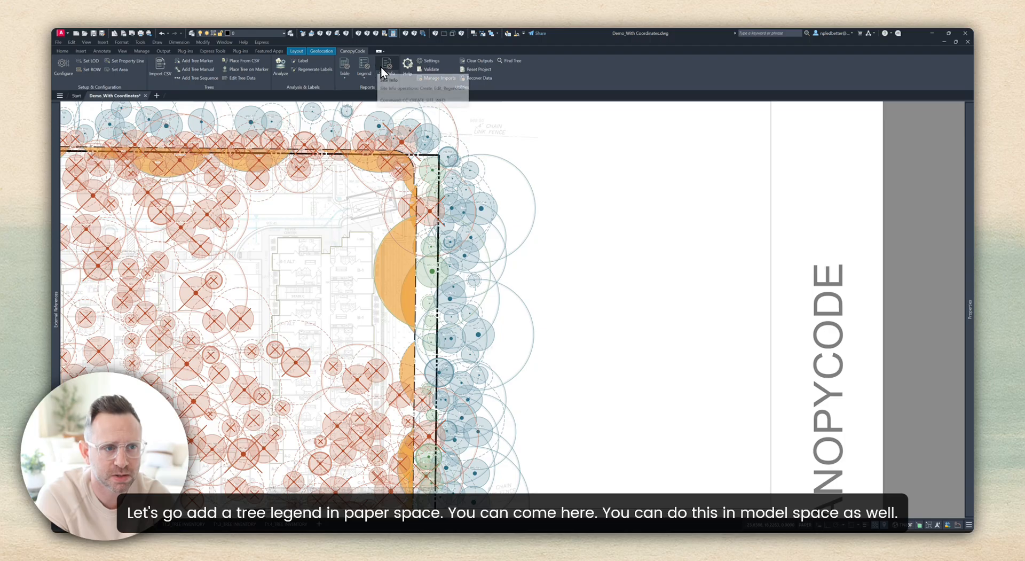
{"action": "left_click", "coordinate": [365, 63]}
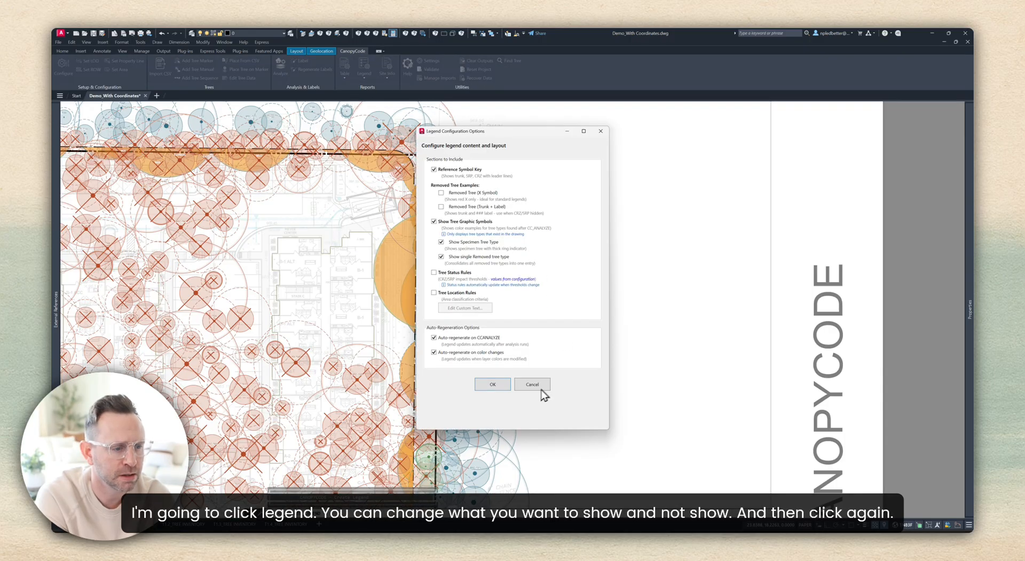
{"action": "left_click", "coordinate": [493, 385]}
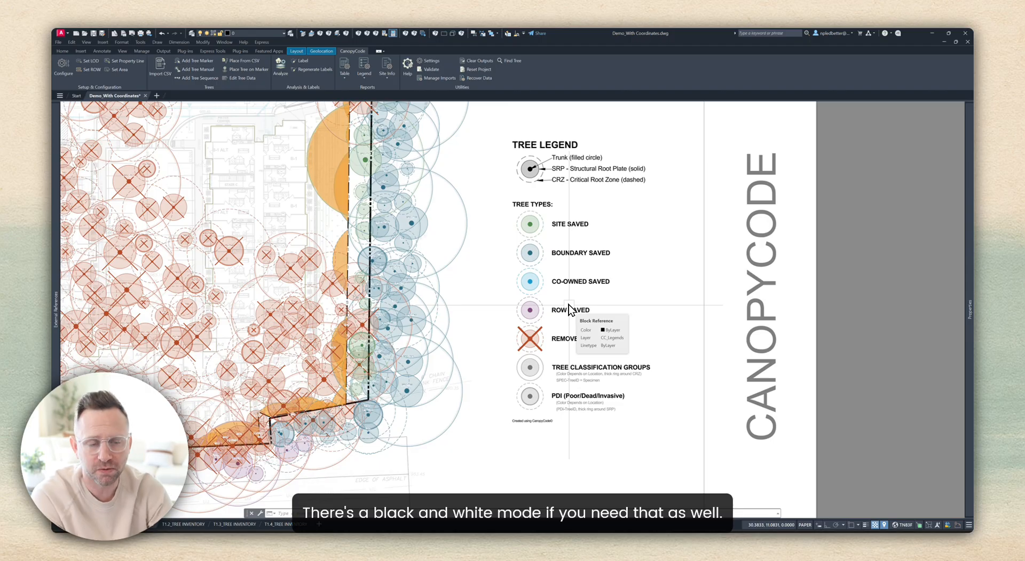
{"action": "middle_click_drag", "start_coordinate": [471, 226], "coordinate": [479, 267]}
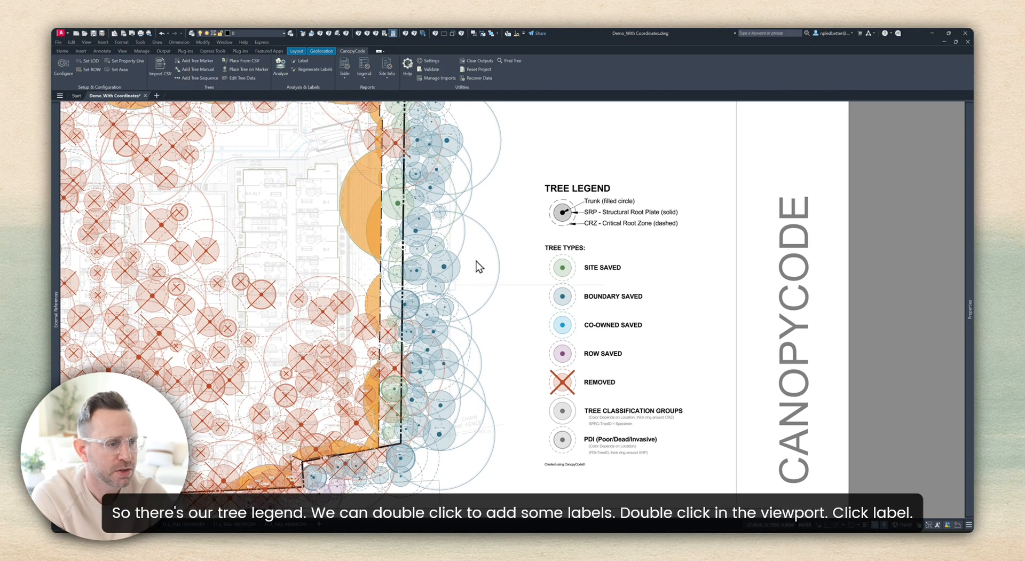
Step: Label the large impact hatch of site tree T312 through the sheet viewport, placing the leader text northwest of the hatch
{"action": "double_click", "coordinate": [301, 205]}
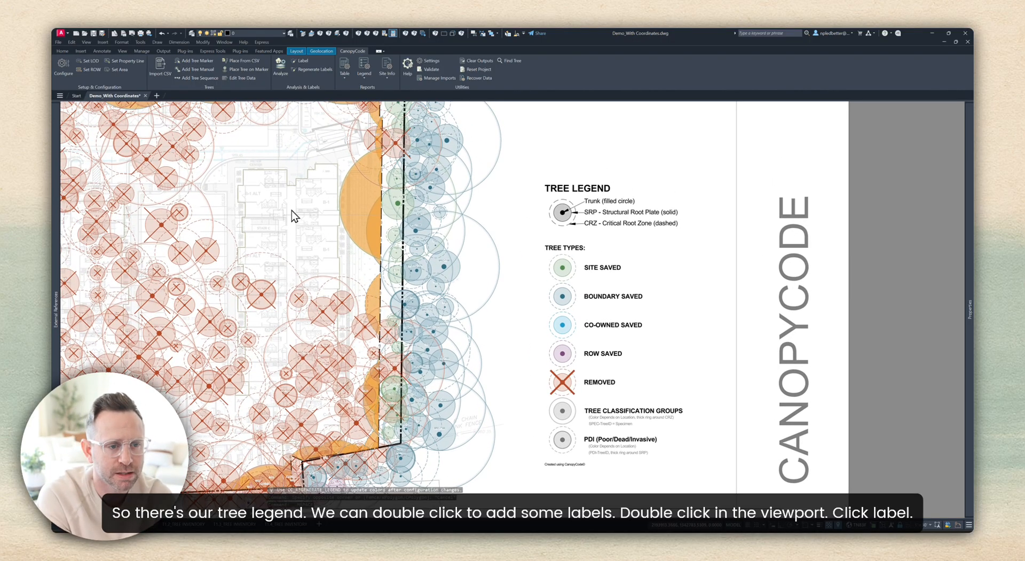
{"action": "left_click", "coordinate": [302, 62]}
{"action": "scroll", "coordinate": [352, 194], "scroll_direction": "up", "scroll_amount": 2}
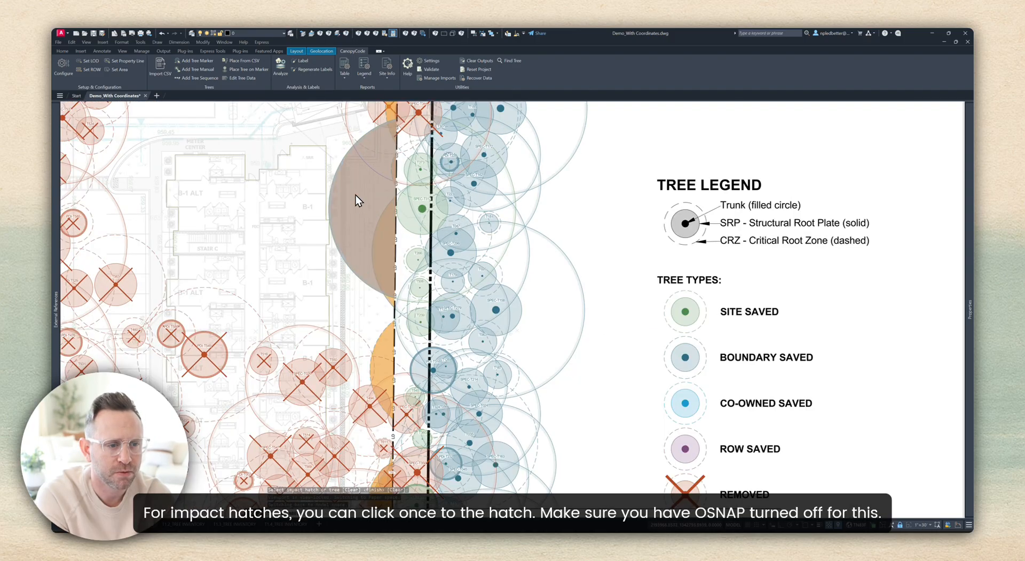
{"action": "left_click", "coordinate": [356, 209]}
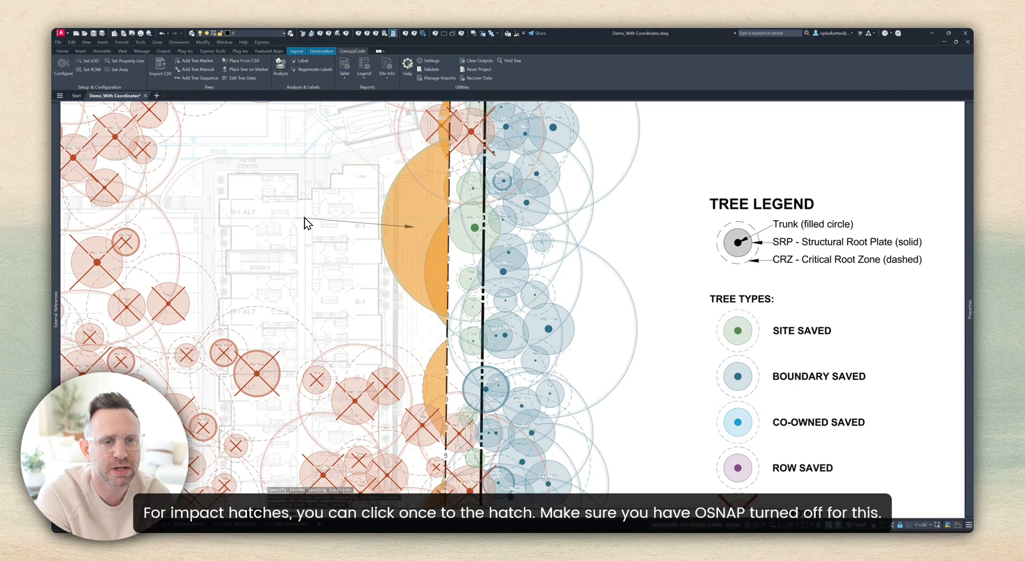
{"action": "middle_click_drag", "start_coordinate": [282, 201], "coordinate": [332, 204]}
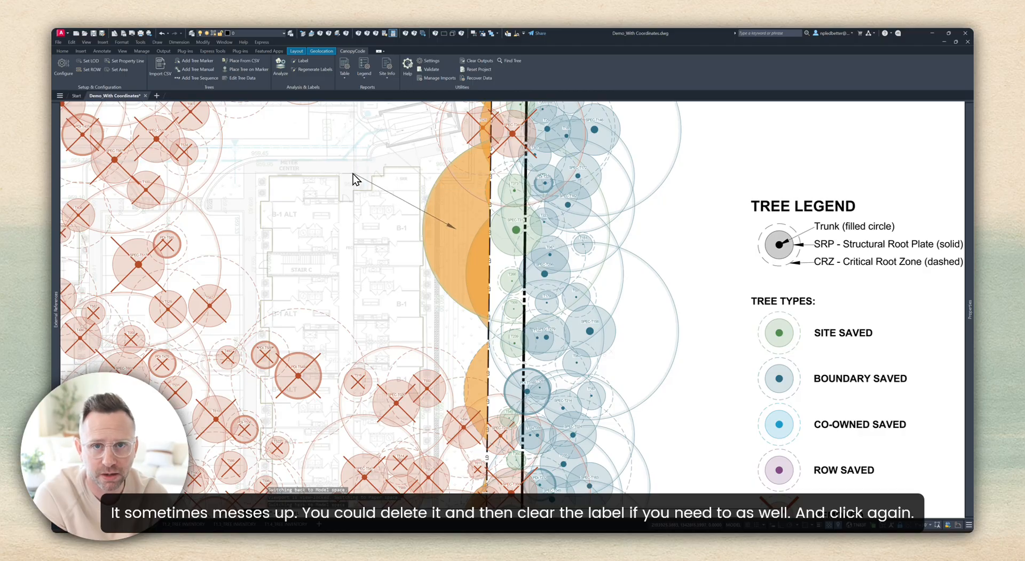
{"action": "left_click", "coordinate": [314, 170]}
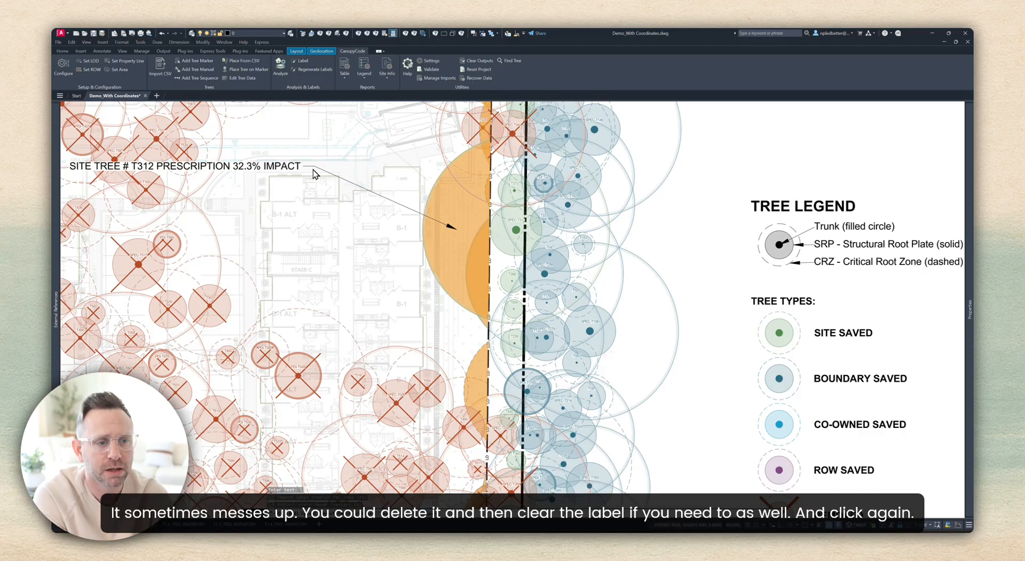
{"action": "mouse_move", "coordinate": [313, 171]}
{"action": "middle_mouse_down"}
{"action": "mouse_move", "coordinate": [318, 208]}
{"action": "mouse_move", "coordinate": [336, 194]}
{"action": "middle_mouse_up"}
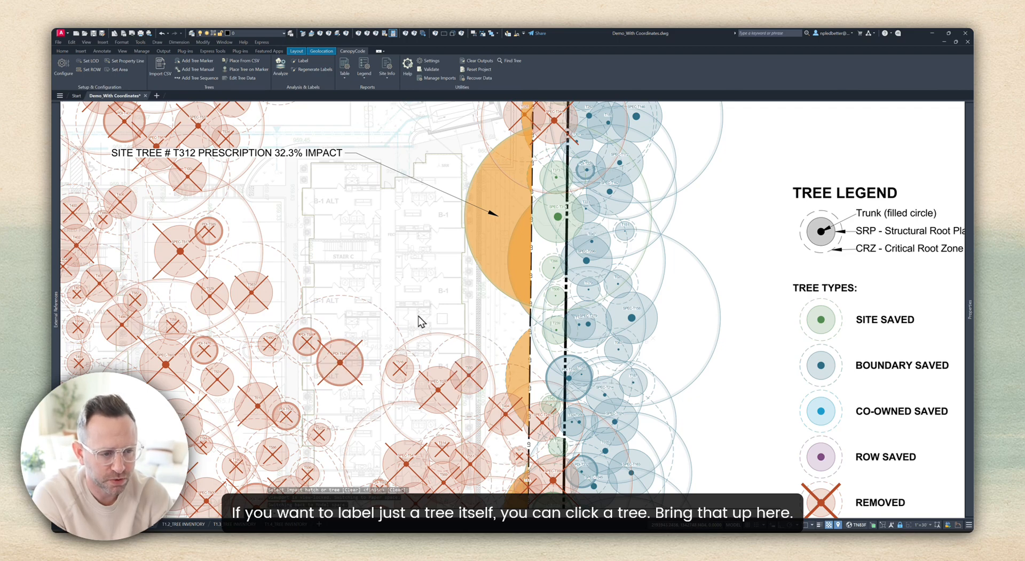
Step: Label removed site tree T026, placing its leader text below the T312 label, and finish labeling
{"action": "left_click", "coordinate": [437, 337]}
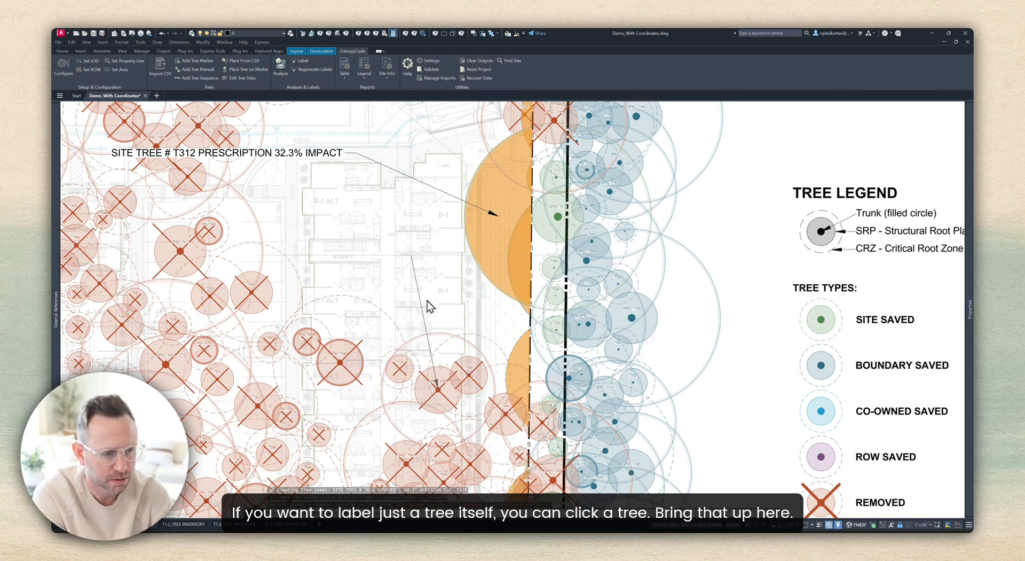
{"action": "left_click", "coordinate": [354, 225]}
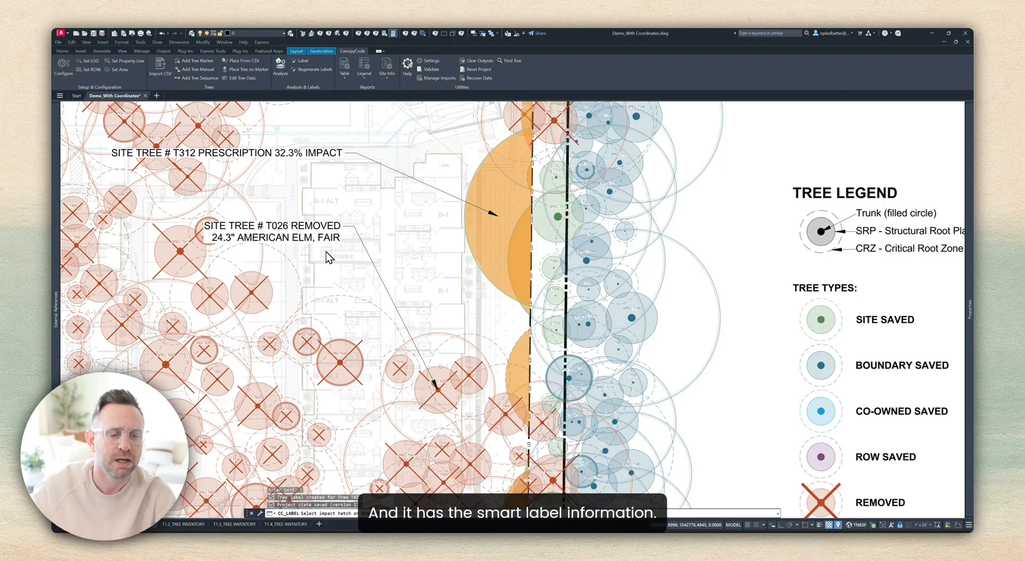
{"action": "key", "text": "Return"}
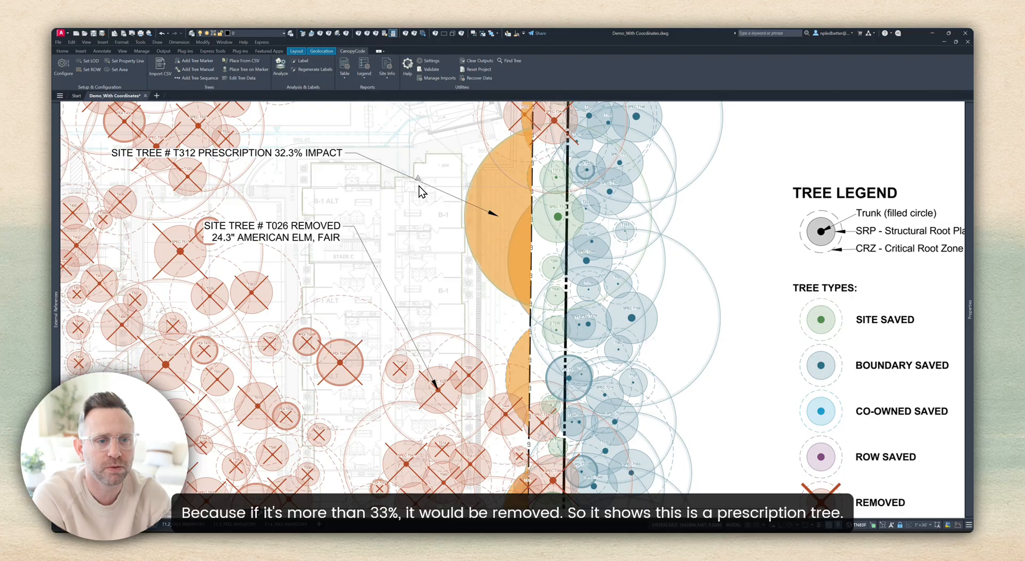
Step: Highlight the T312 impact label and the T026 tree label in turn to compare their information
{"action": "left_click", "coordinate": [210, 154]}
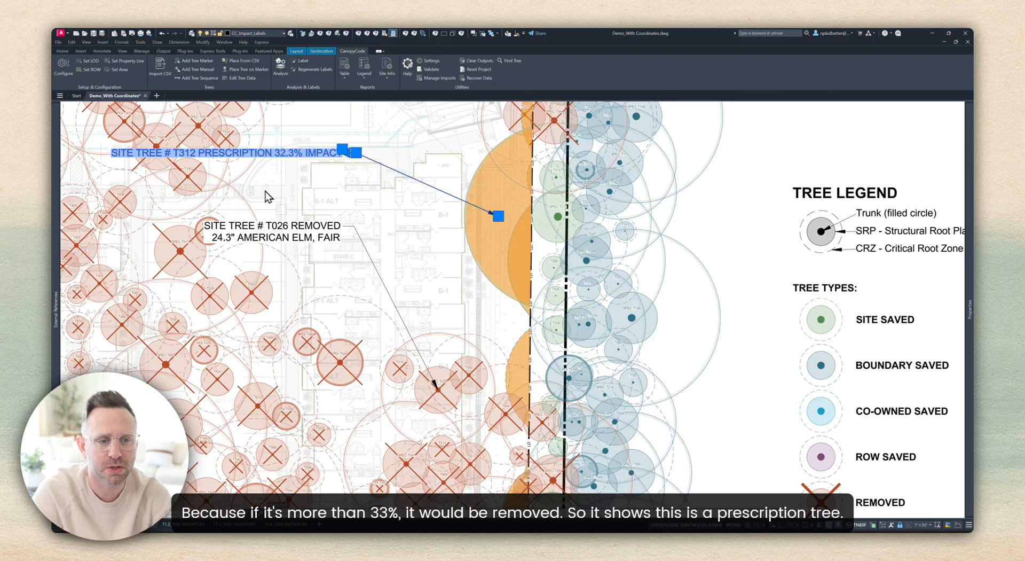
{"action": "key", "text": "Escape"}
{"action": "left_click", "coordinate": [302, 231]}
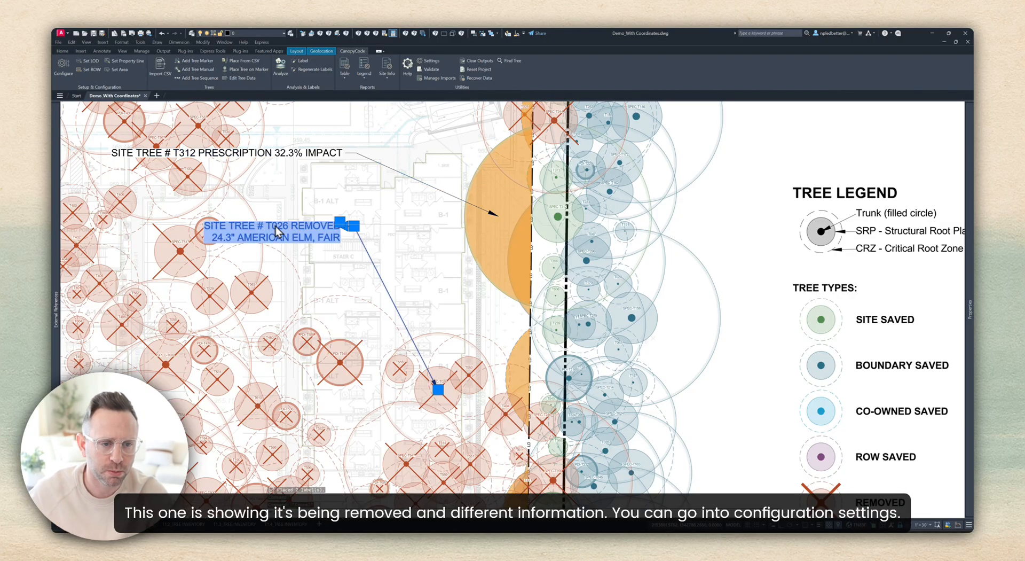
{"action": "key", "text": "Escape"}
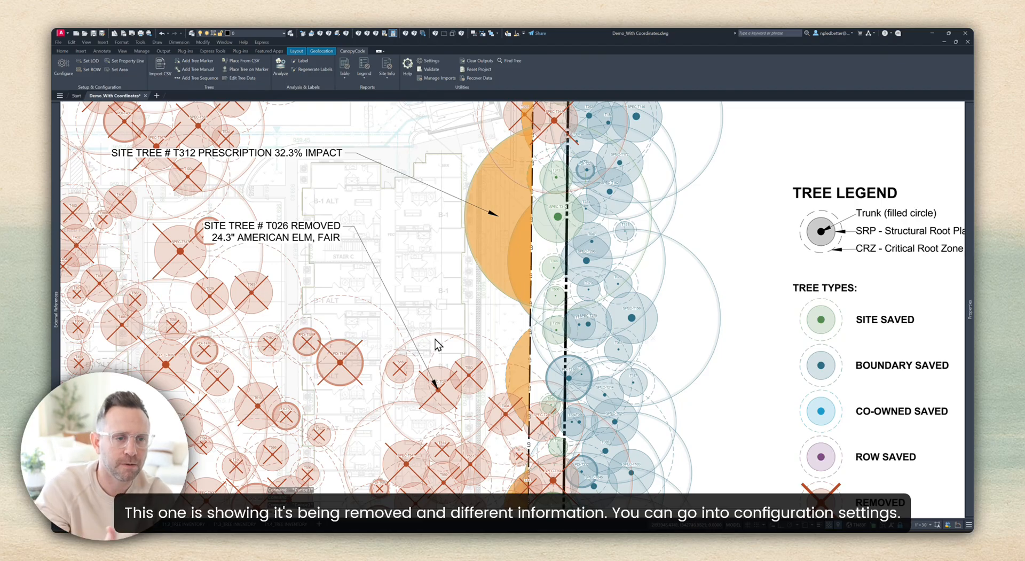
Step: Examine the tree label format templates and the impact label shortcodes in the Text / Labels configuration, leaving the settings unsaved
{"action": "left_click", "coordinate": [66, 66]}
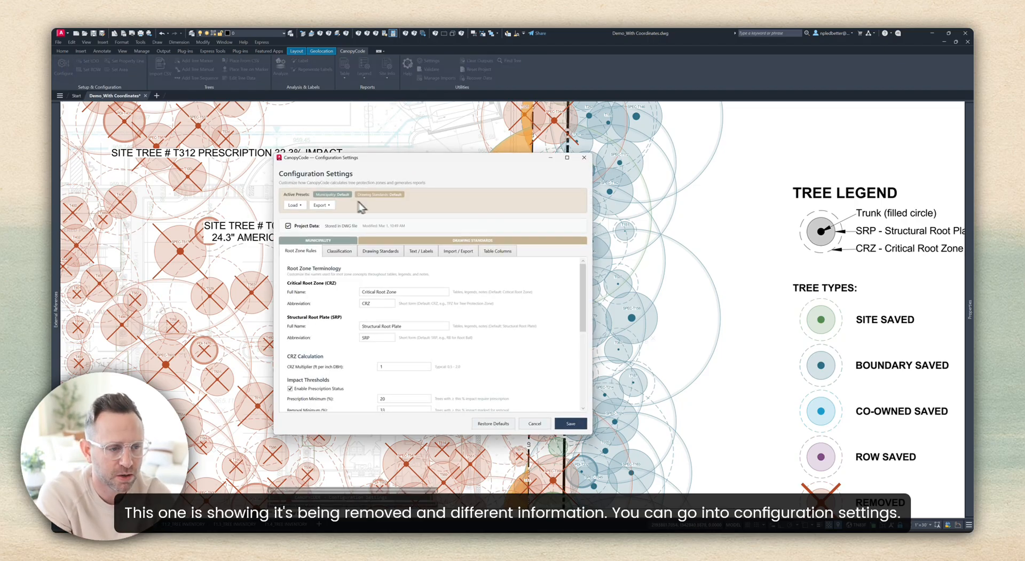
{"action": "left_click", "coordinate": [432, 251]}
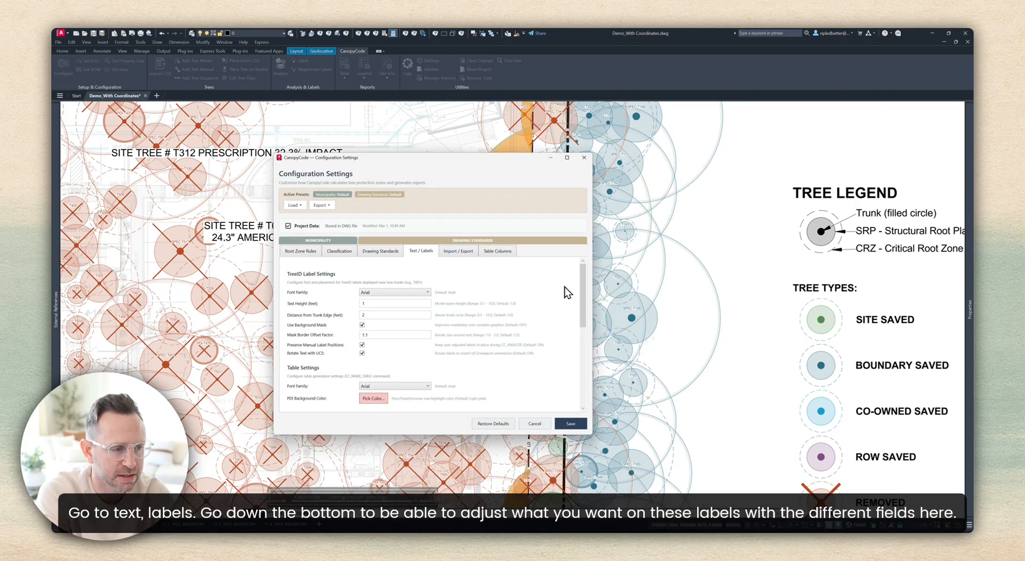
{"action": "left_click_drag", "start_coordinate": [582, 297], "coordinate": [596, 383]}
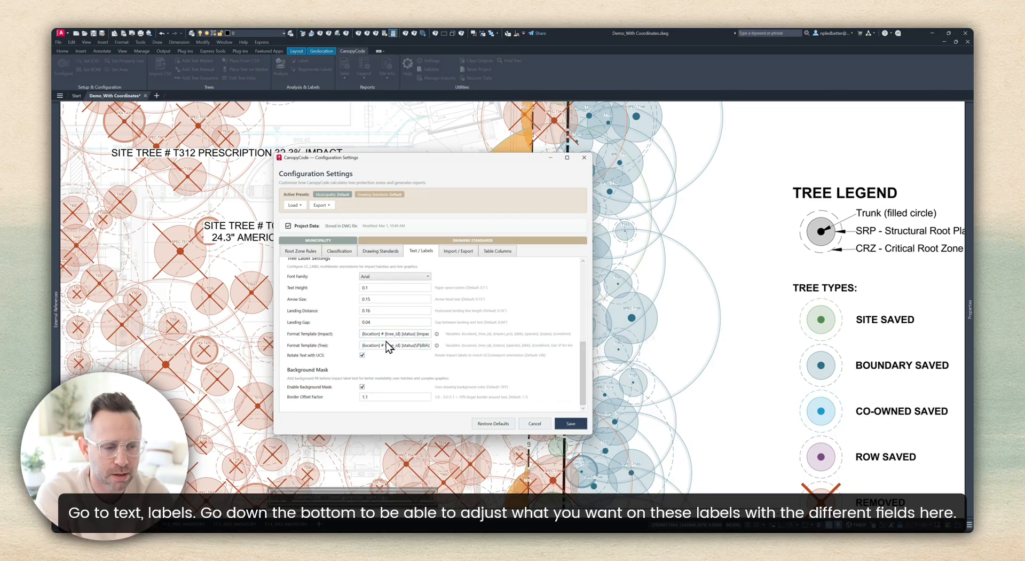
{"action": "left_click", "coordinate": [436, 335]}
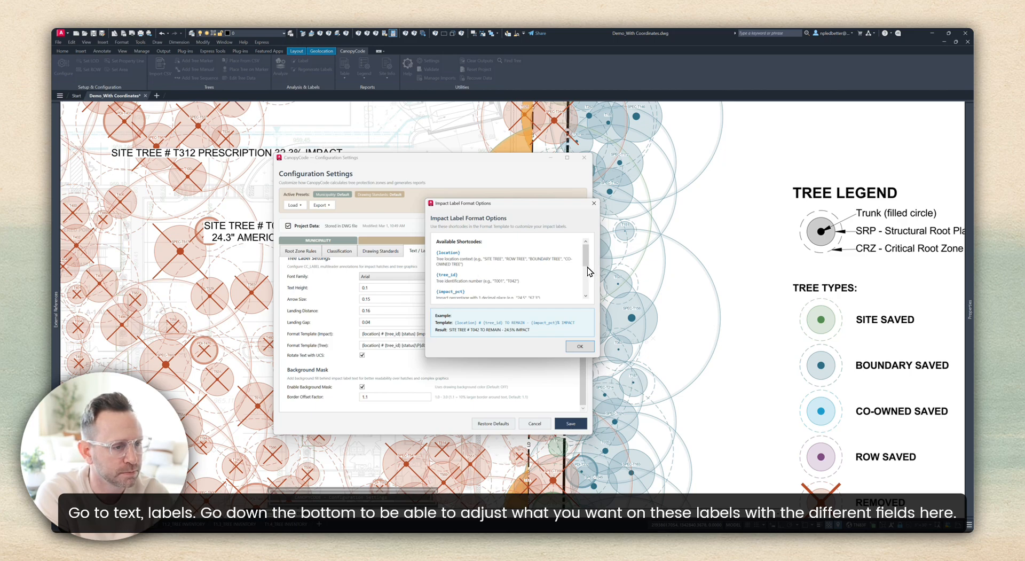
{"action": "scroll", "coordinate": [587, 271], "scroll_direction": "down", "scroll_amount": 3}
{"action": "left_click", "coordinate": [580, 346]}
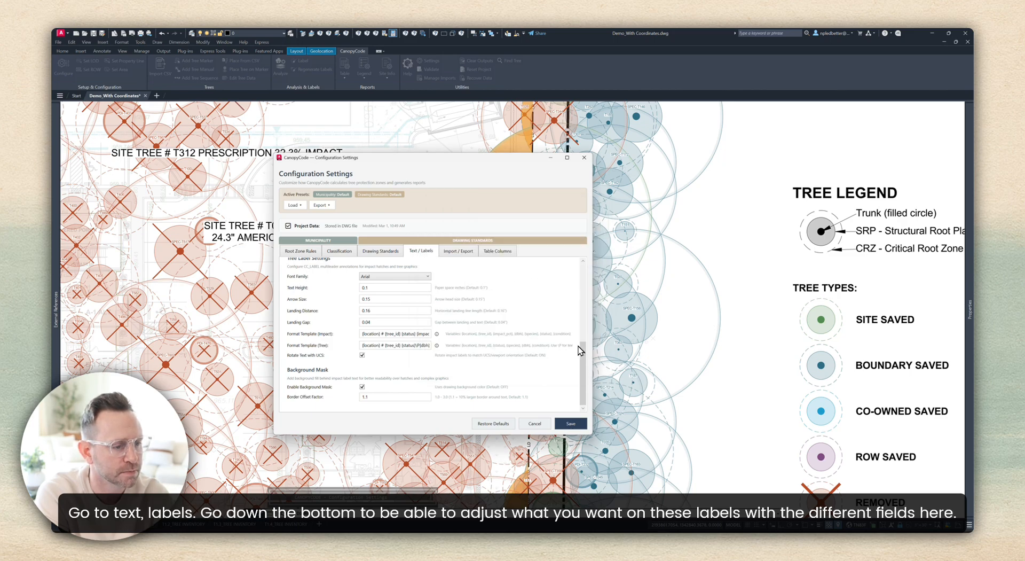
{"action": "left_click", "coordinate": [534, 423]}
Step: In model space, add a vertex midway along the eastern LOD line and place it west, inside the site southwest of tree T026
{"action": "scroll", "coordinate": [432, 249], "scroll_direction": "down", "scroll_amount": 5}
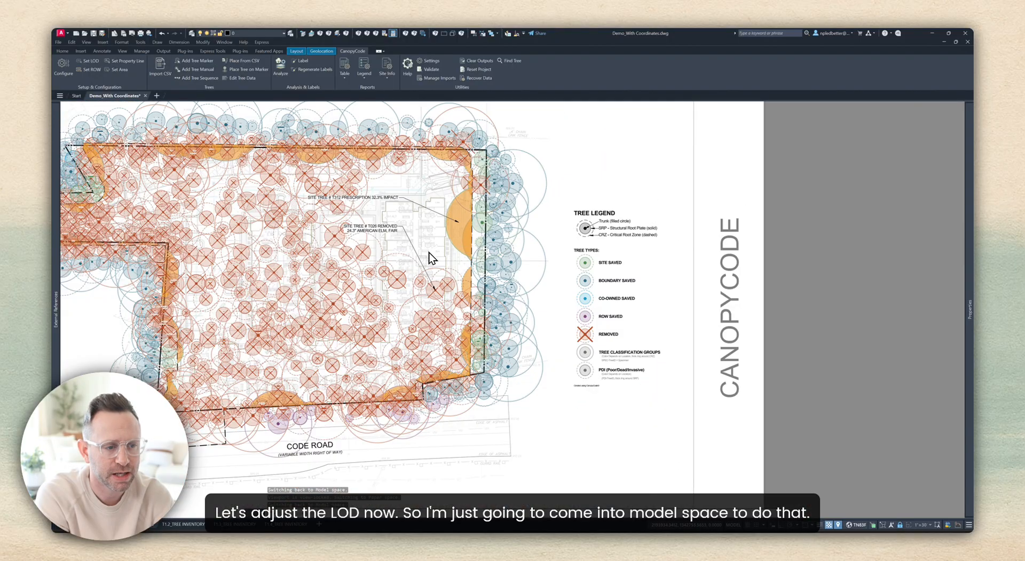
{"action": "left_click", "coordinate": [75, 524]}
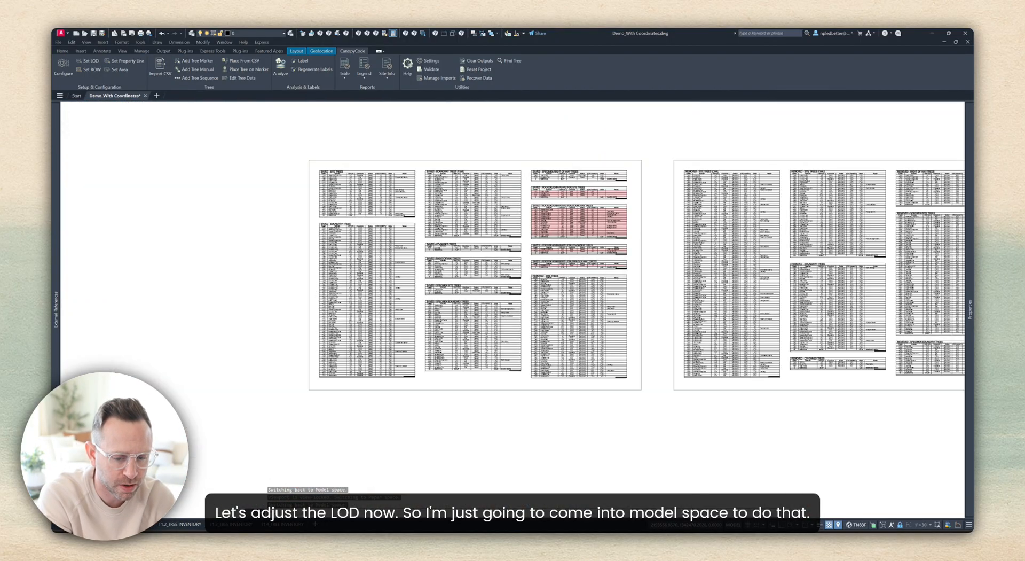
{"action": "scroll", "coordinate": [529, 282], "scroll_direction": "down", "scroll_amount": 5}
{"action": "middle_click_drag", "start_coordinate": [311, 316], "coordinate": [468, 289]}
{"action": "scroll", "coordinate": [393, 213], "scroll_direction": "up", "scroll_amount": 10}
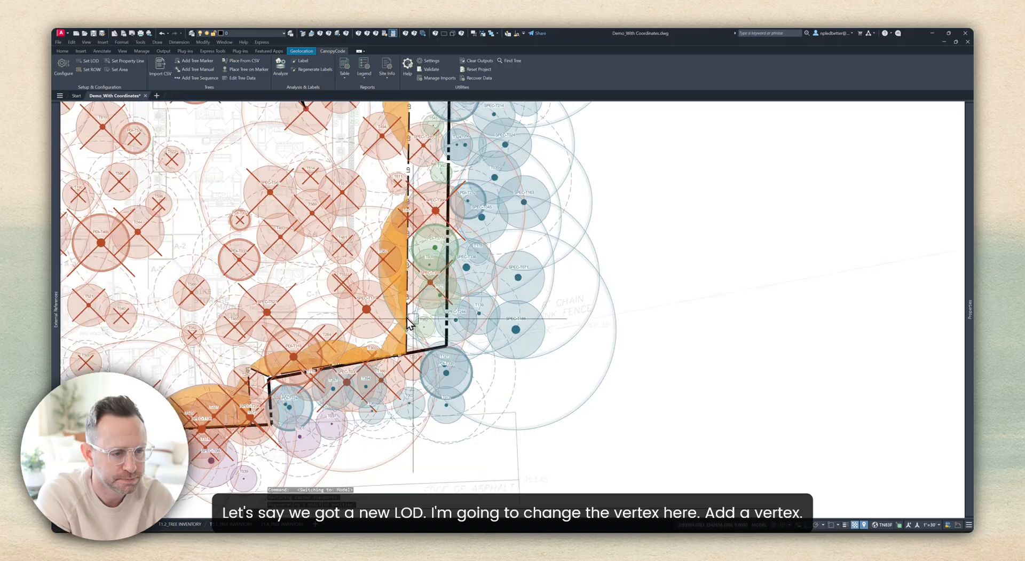
{"action": "scroll", "coordinate": [398, 213], "scroll_direction": "up", "scroll_amount": 3}
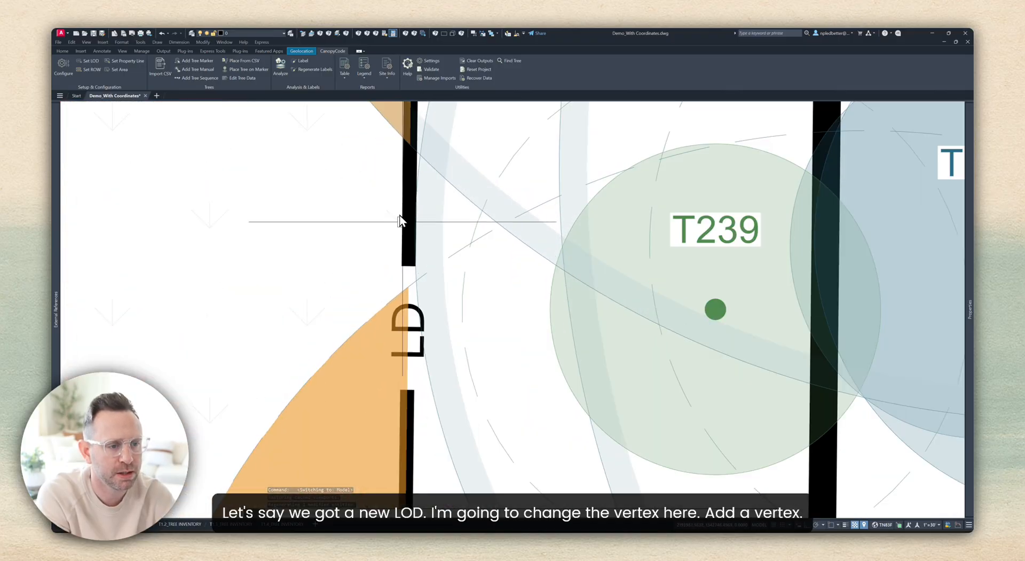
{"action": "left_click", "coordinate": [405, 221]}
{"action": "scroll", "coordinate": [405, 221], "scroll_direction": "down", "scroll_amount": 10}
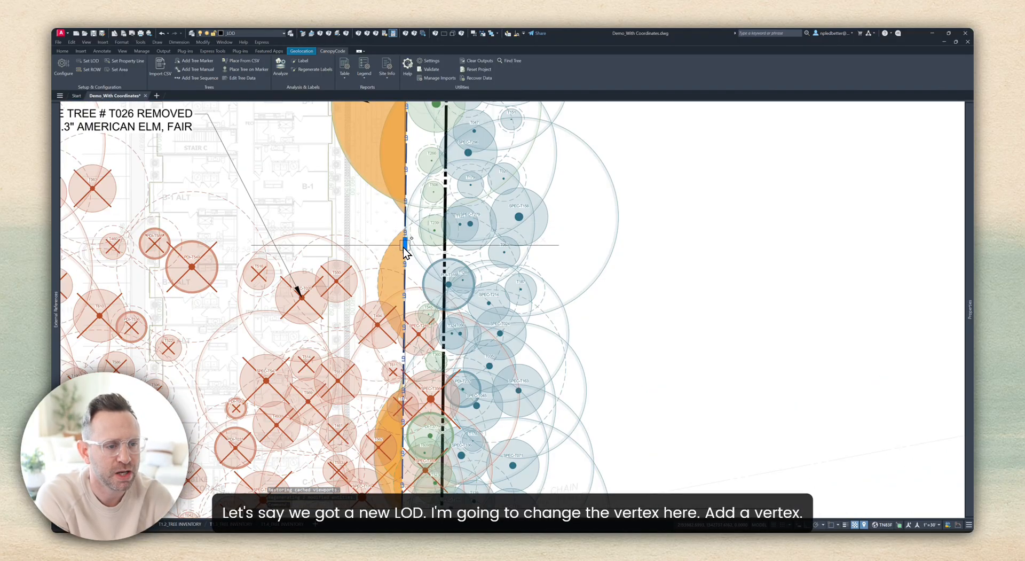
{"action": "left_click", "coordinate": [433, 269]}
{"action": "scroll", "coordinate": [350, 258], "scroll_direction": "down", "scroll_amount": 3}
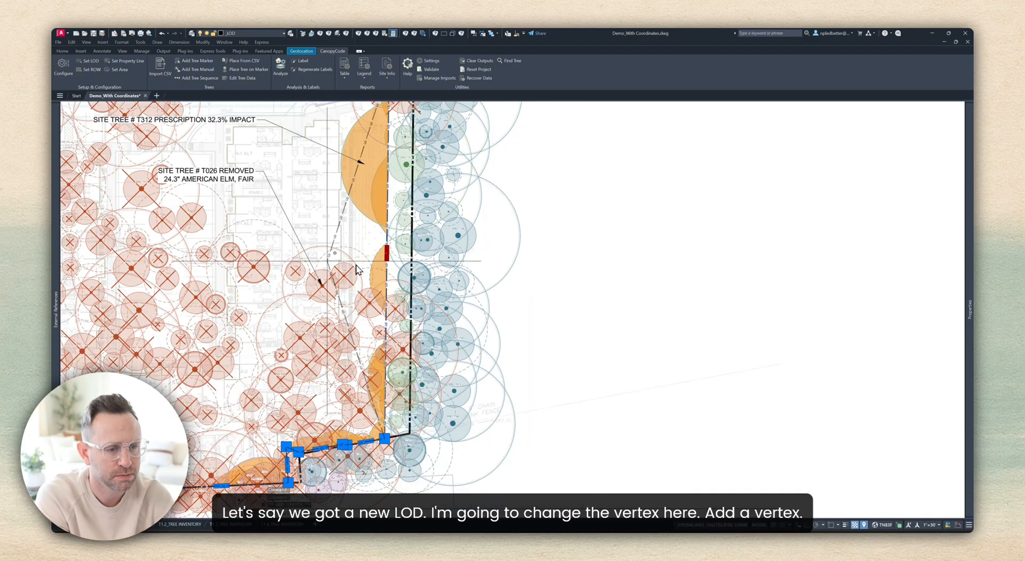
{"action": "middle_click_drag", "start_coordinate": [321, 268], "coordinate": [359, 275]}
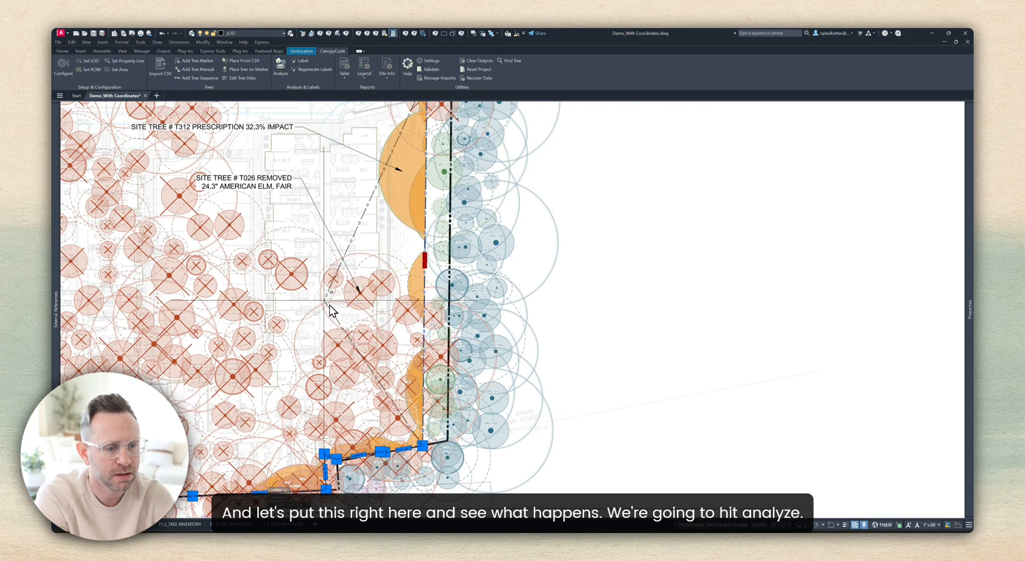
{"action": "left_click", "coordinate": [327, 337]}
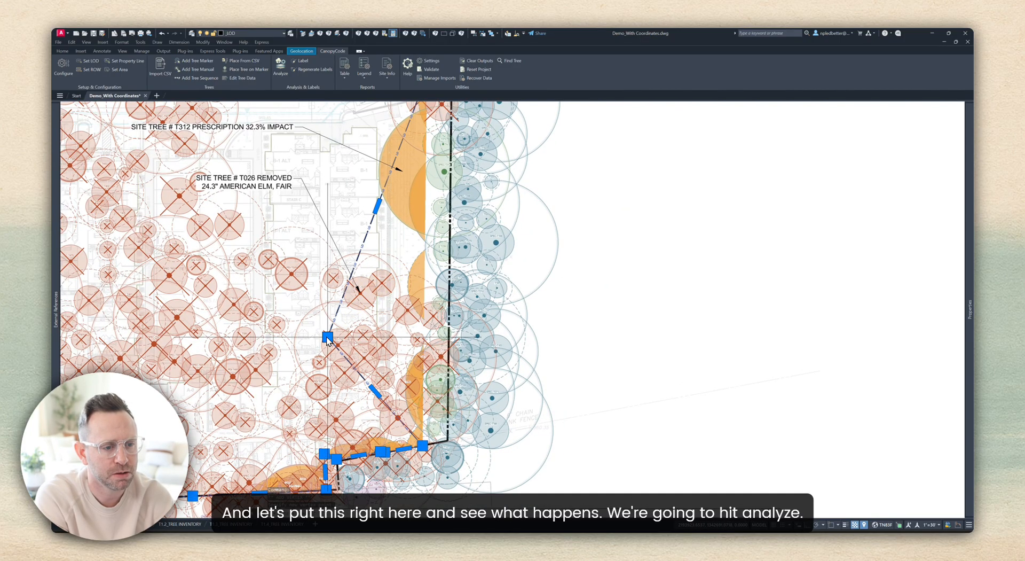
{"action": "middle_click_drag", "start_coordinate": [317, 266], "coordinate": [354, 290]}
{"action": "key", "text": "Escape"}
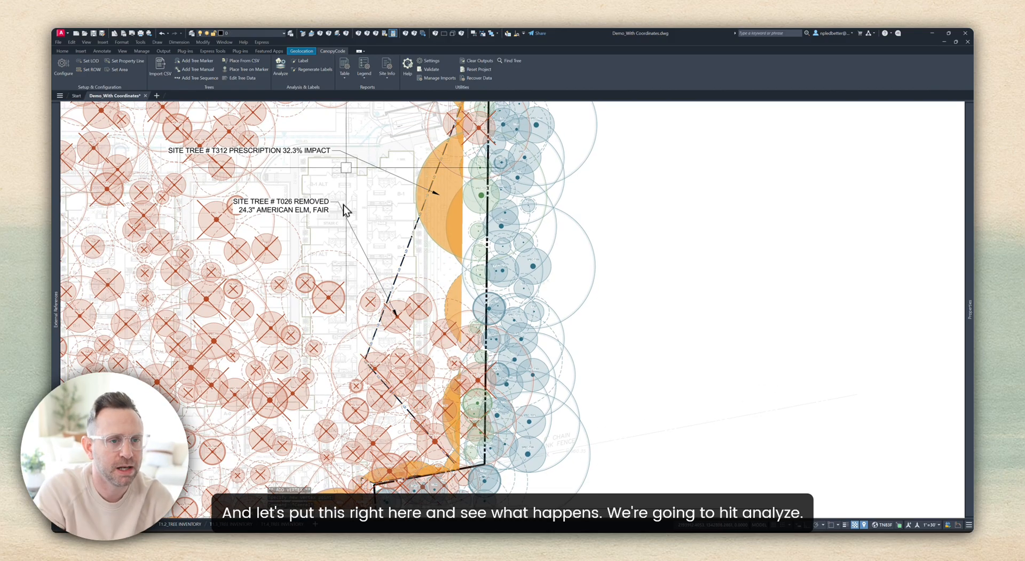
Step: Rerun the tree analysis with the revised LOD and regenerate all tables, labels and legends
{"action": "left_click", "coordinate": [283, 74]}
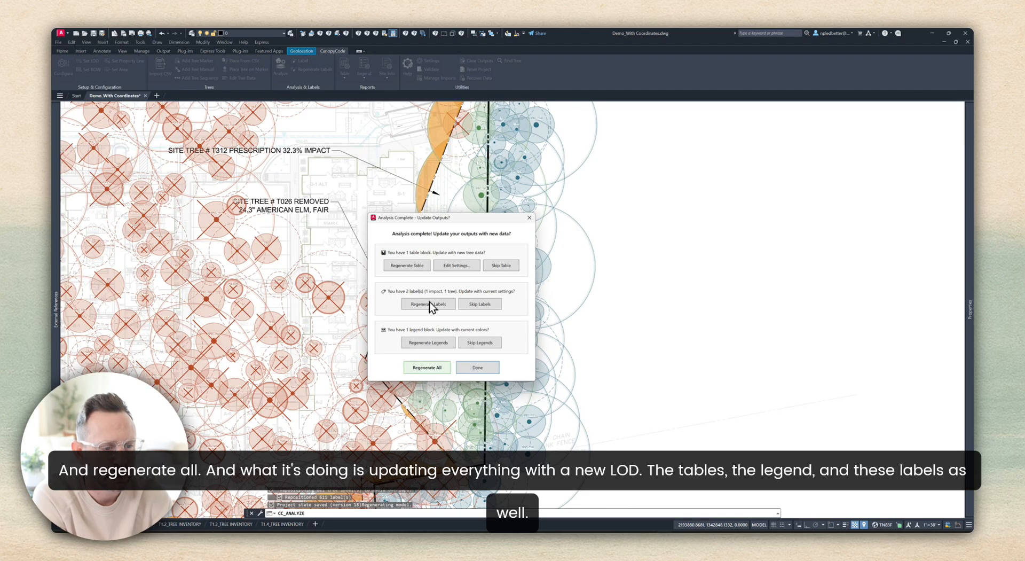
{"action": "left_click", "coordinate": [425, 368]}
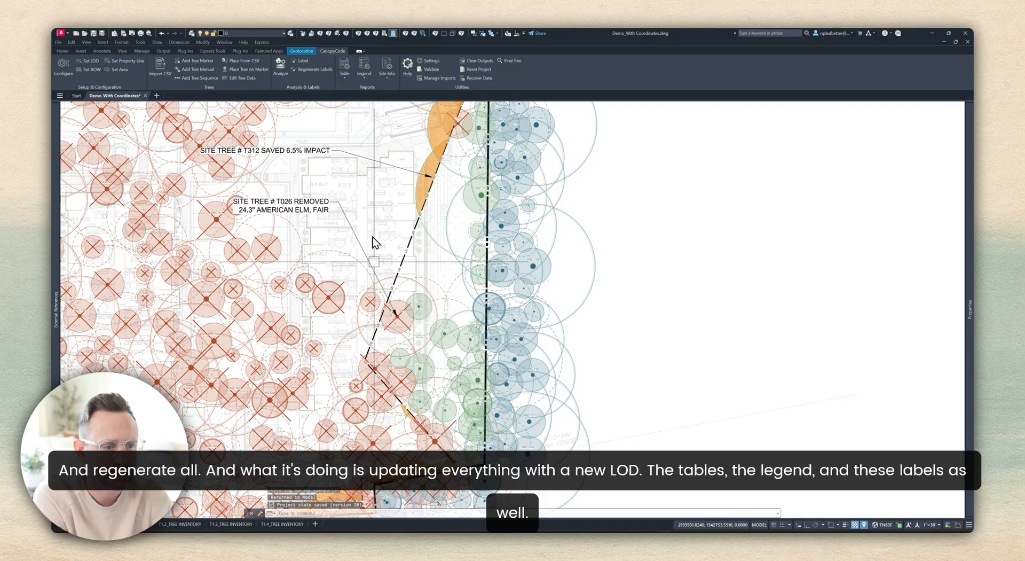
{"action": "middle_click_drag", "start_coordinate": [314, 224], "coordinate": [327, 248]}
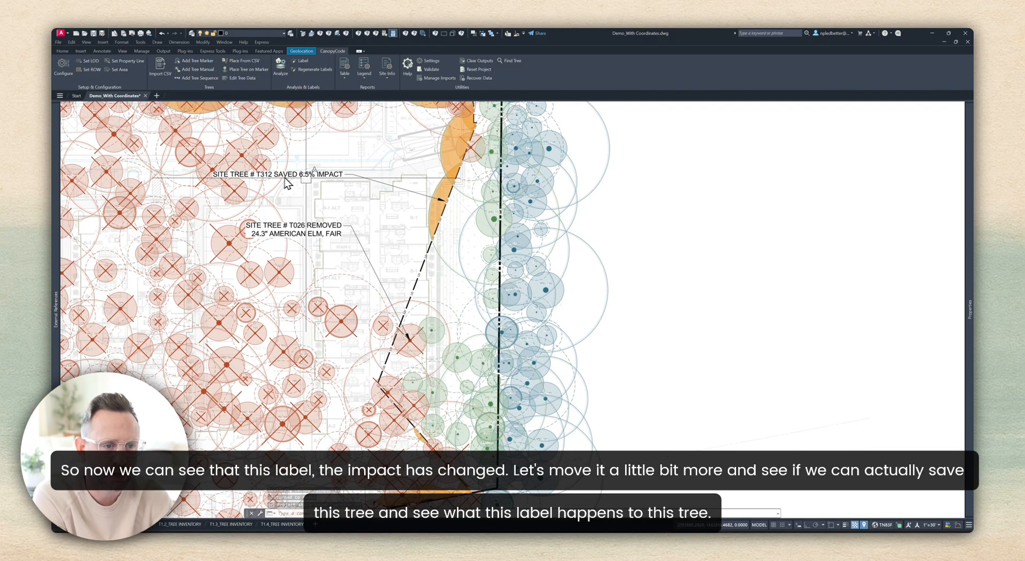
Step: Stretch the inner vertex of the eastern LOD line farther west, away from tree T026
{"action": "middle_click_drag", "start_coordinate": [329, 191], "coordinate": [333, 159]}
{"action": "left_click", "coordinate": [417, 262]}
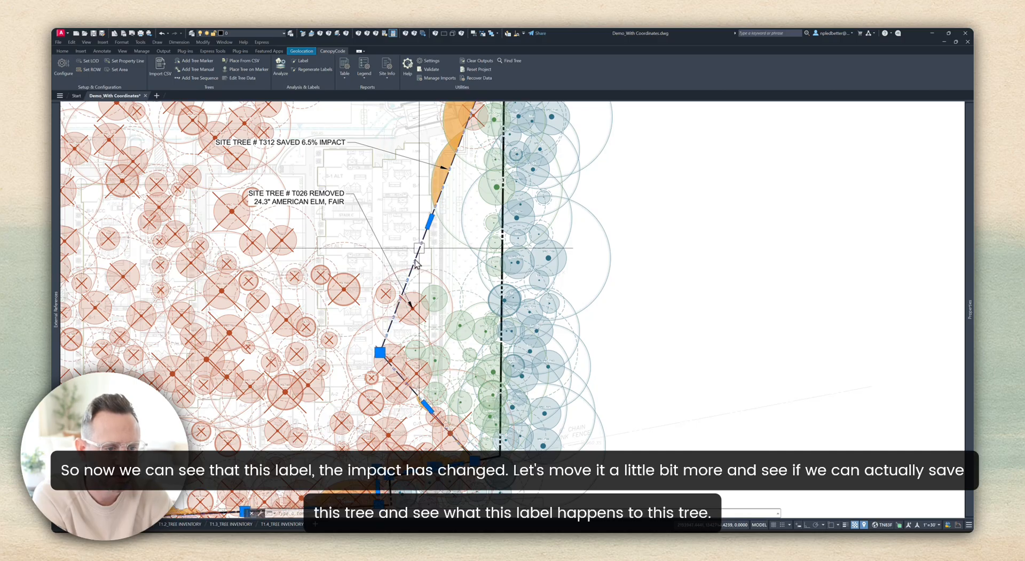
{"action": "scroll", "coordinate": [385, 361], "scroll_direction": "up", "scroll_amount": 4}
{"action": "left_click", "coordinate": [371, 338]}
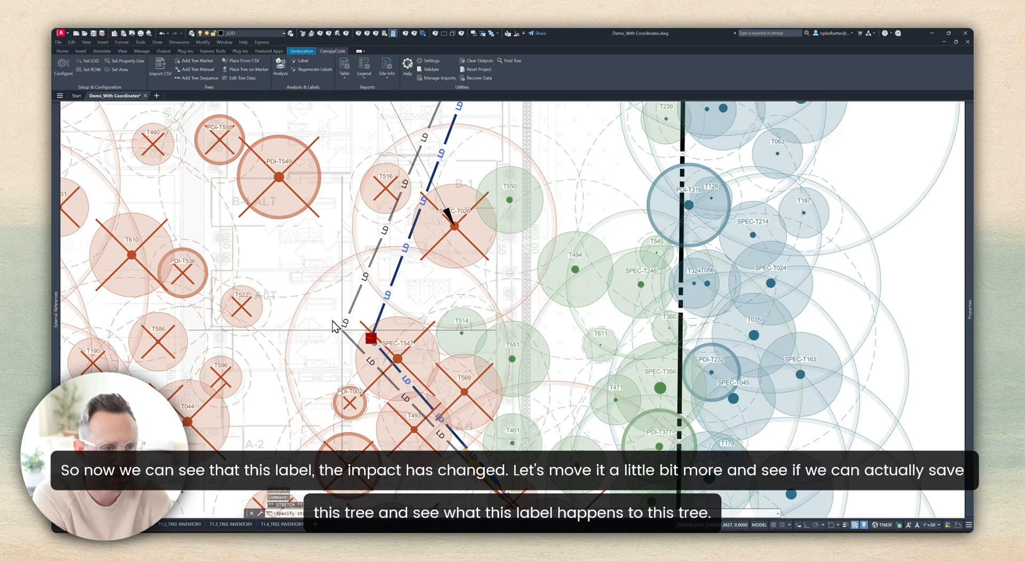
{"action": "left_click", "coordinate": [343, 331]}
{"action": "scroll", "coordinate": [349, 295], "scroll_direction": "down", "scroll_amount": 4}
{"action": "middle_click_drag", "start_coordinate": [349, 242], "coordinate": [367, 291]}
{"action": "key", "text": "Escape"}
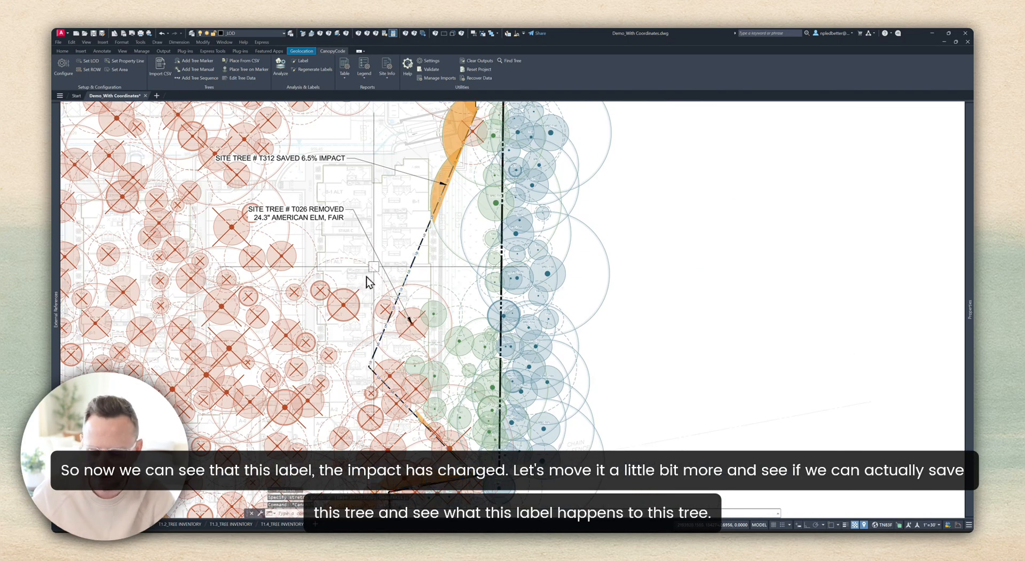
Step: Run the tree analysis again for the shifted LOD vertex and regenerate all tables, labels and legends
{"action": "left_click", "coordinate": [282, 65]}
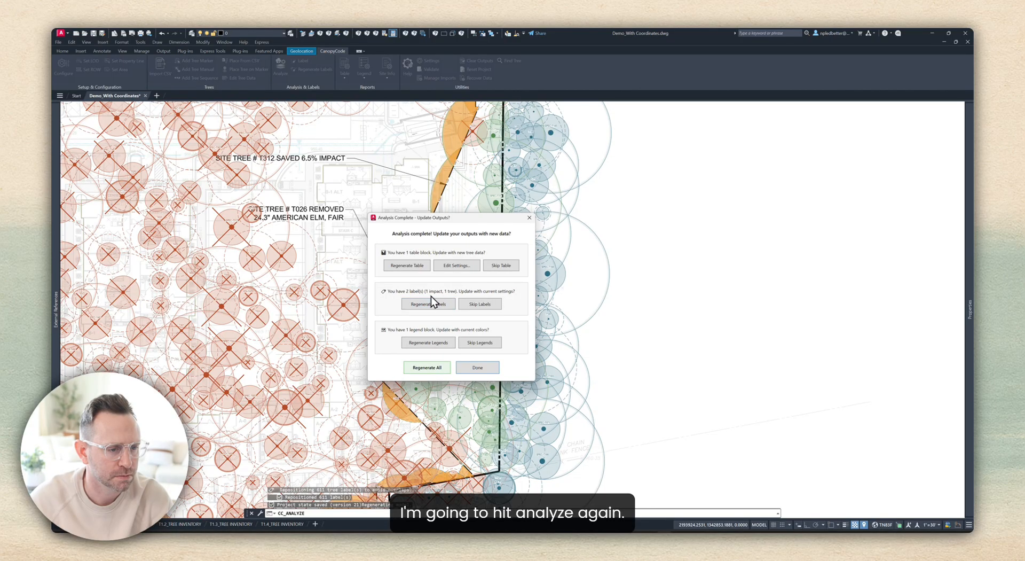
{"action": "left_click", "coordinate": [427, 367]}
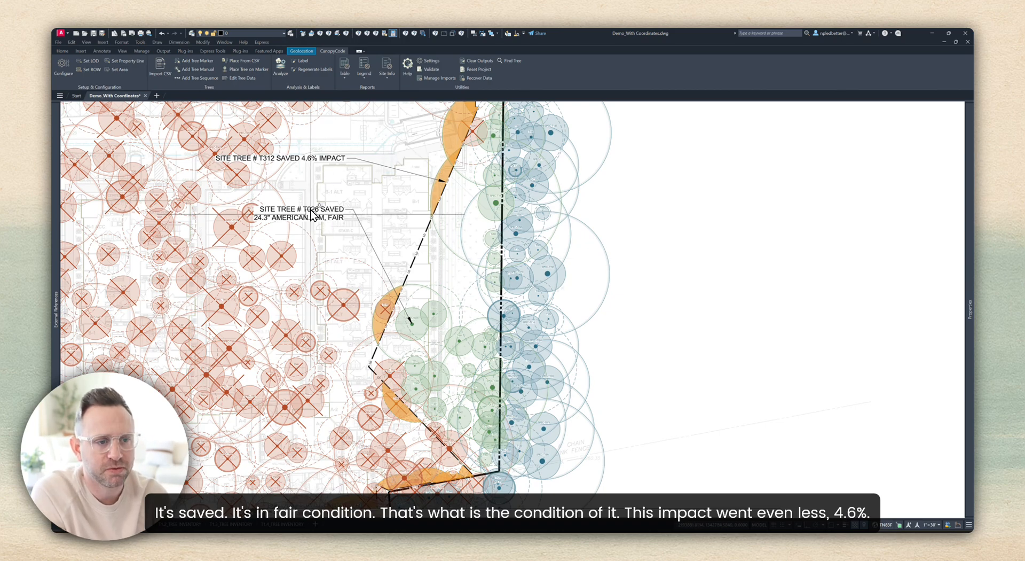
{"action": "scroll", "coordinate": [339, 246], "scroll_direction": "down", "scroll_amount": 5}
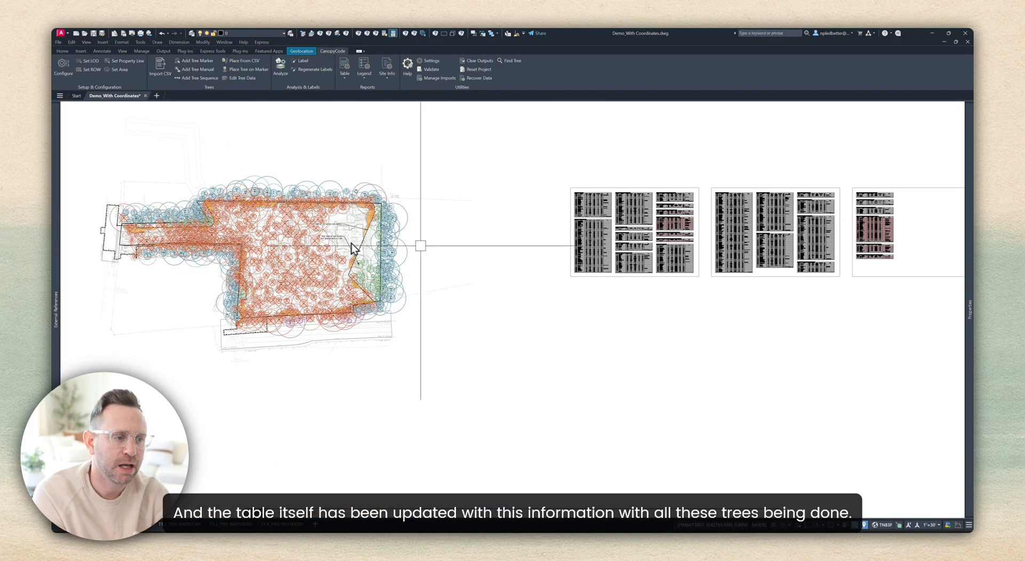
{"action": "scroll", "coordinate": [634, 220], "scroll_direction": "up", "scroll_amount": 2}
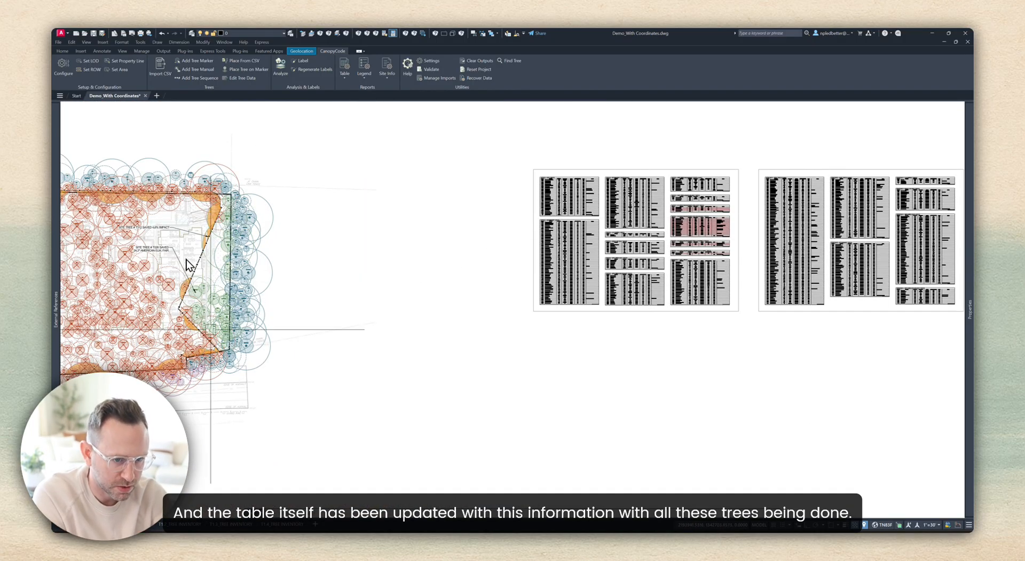
{"action": "middle_click_drag", "start_coordinate": [208, 312], "coordinate": [344, 304]}
{"action": "scroll", "coordinate": [344, 305], "scroll_direction": "up", "scroll_amount": 3}
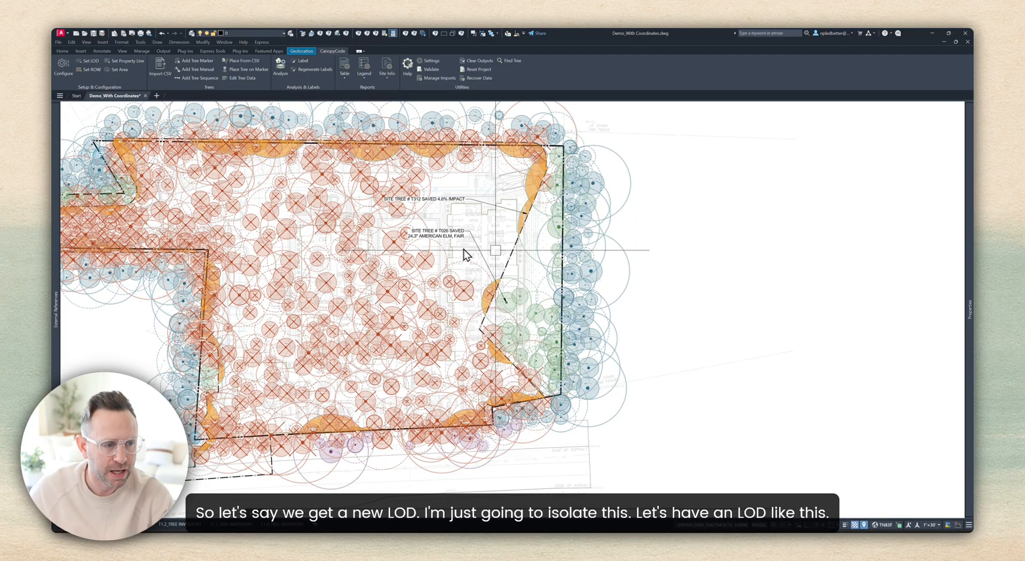
Step: Isolate the layer of the LOD polyline with LAYISO
{"action": "scroll", "coordinate": [518, 259], "scroll_direction": "up", "scroll_amount": 3}
{"action": "left_click", "coordinate": [517, 260]}
{"action": "middle_click_drag", "start_coordinate": [517, 261], "coordinate": [544, 258]}
{"action": "type", "text": "layiso"}
{"action": "key", "text": "Return"}
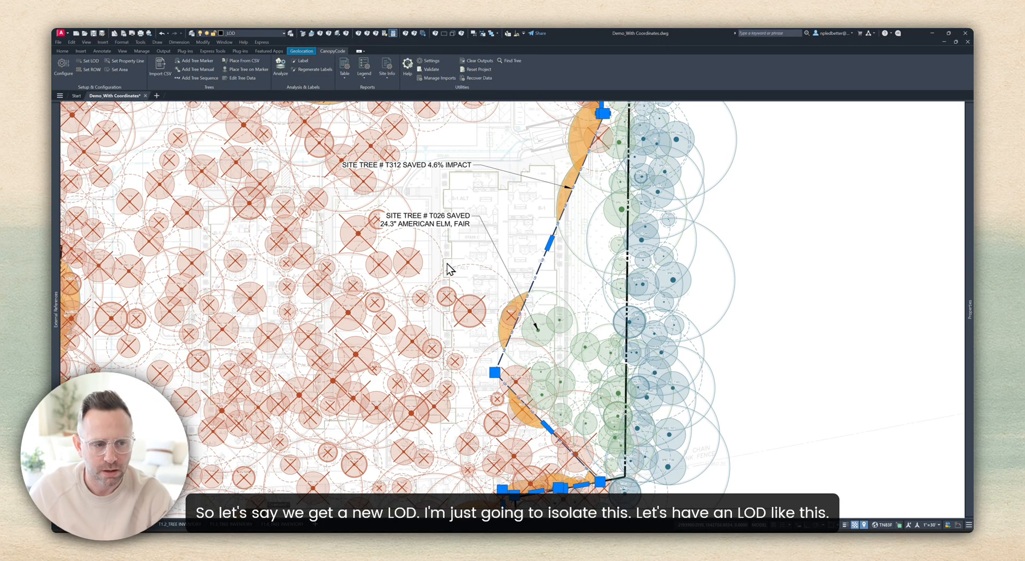
Step: Draw two nested rectangles inside the LOD boundary, a smaller inner one and a larger one enclosing it
{"action": "scroll", "coordinate": [373, 260], "scroll_direction": "down", "scroll_amount": 2}
{"action": "middle_click_drag", "start_coordinate": [342, 261], "coordinate": [407, 261]}
{"action": "type", "text": "rec"}
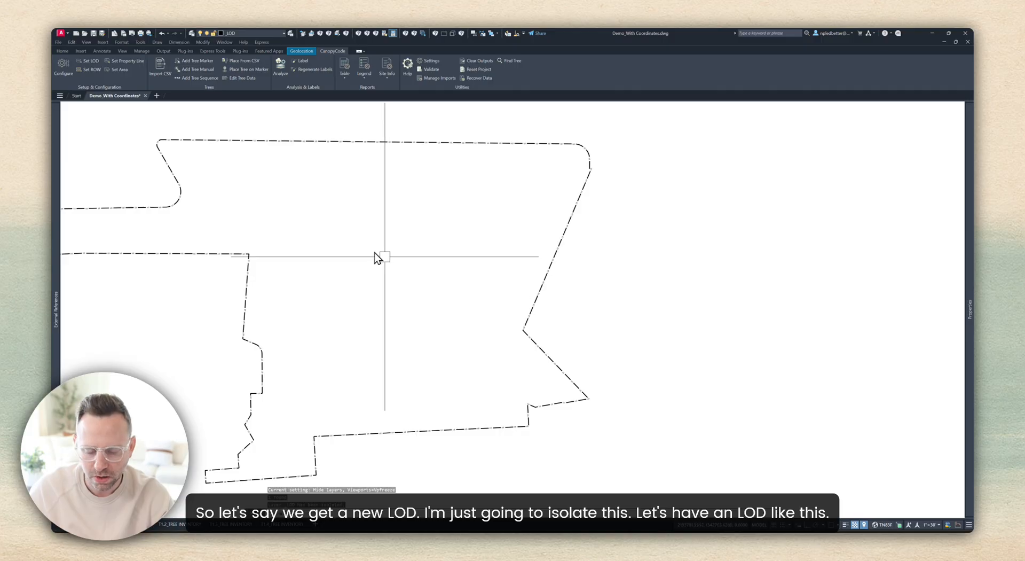
{"action": "key", "text": "Return"}
{"action": "left_click", "coordinate": [305, 213]}
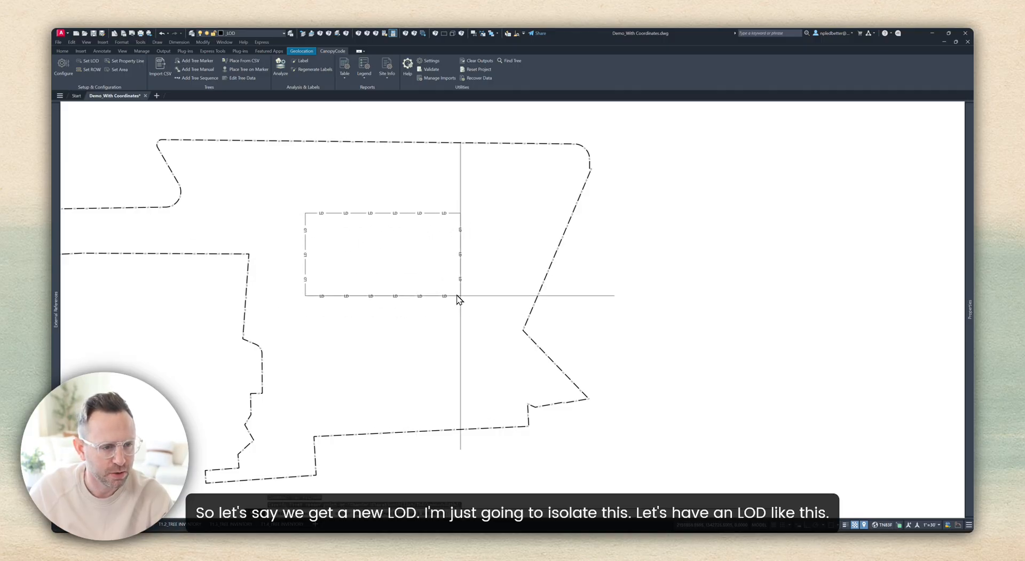
{"action": "left_click", "coordinate": [460, 295]}
{"action": "left_click", "coordinate": [344, 303]}
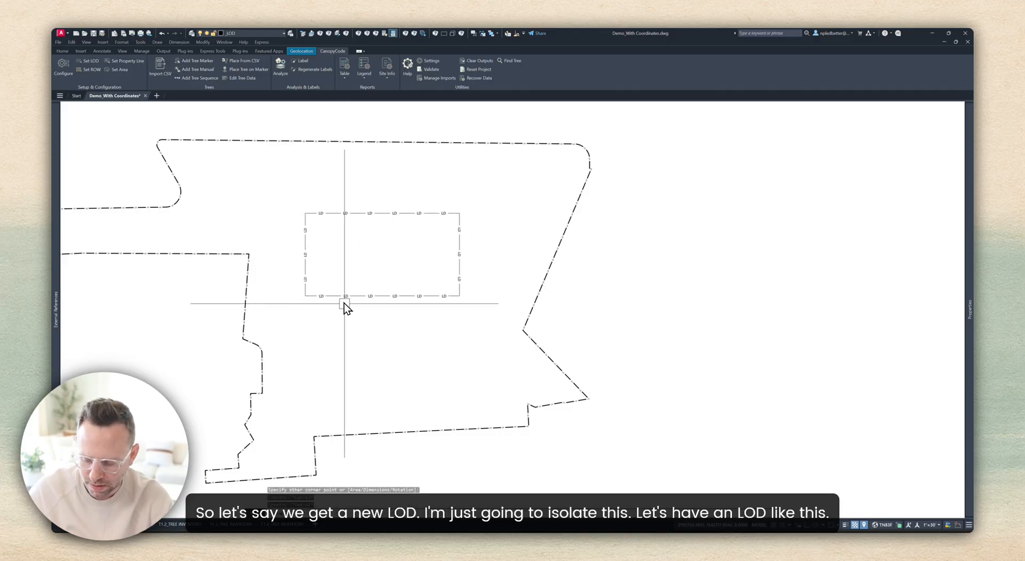
{"action": "type", "text": "rec"}
{"action": "key", "text": "Return"}
{"action": "left_click", "coordinate": [271, 188]}
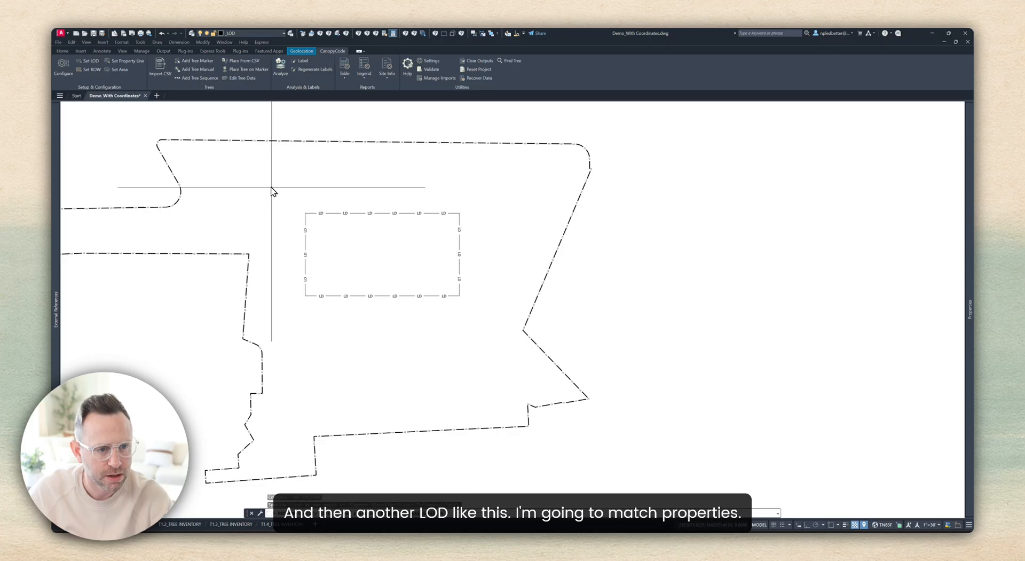
{"action": "left_click", "coordinate": [500, 364]}
Step: Match both rectangles' properties to the existing LOD polyline and restore the previous layer state
{"action": "type", "text": "ma"}
{"action": "key", "text": "Return"}
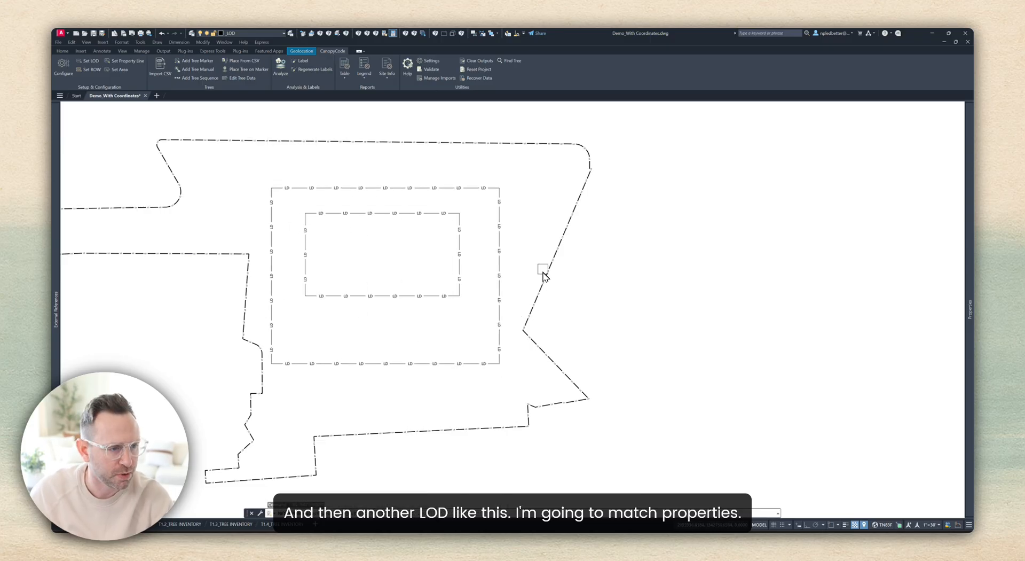
{"action": "left_click", "coordinate": [502, 263]}
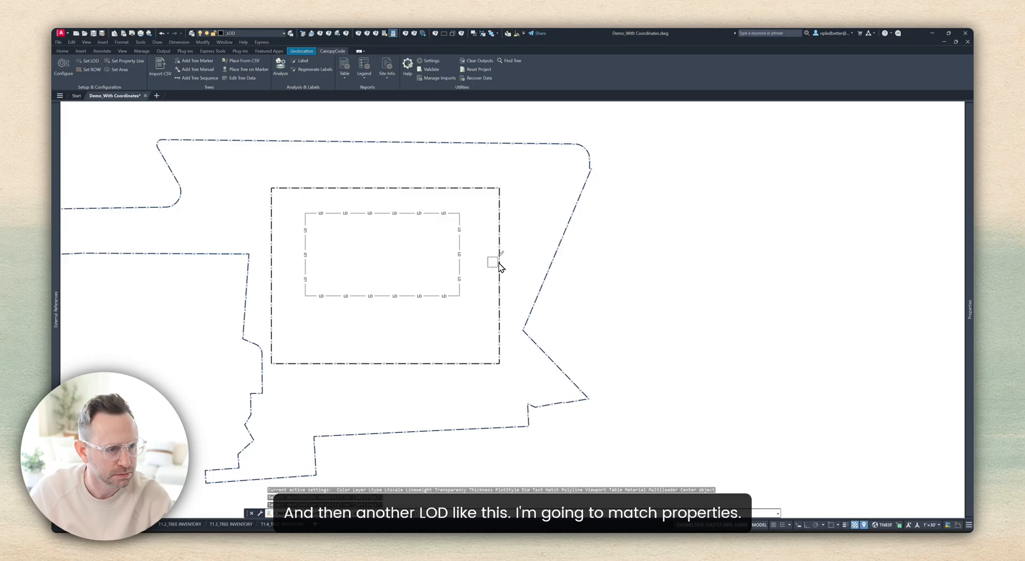
{"action": "left_click", "coordinate": [460, 258]}
{"action": "type", "text": "aa"}
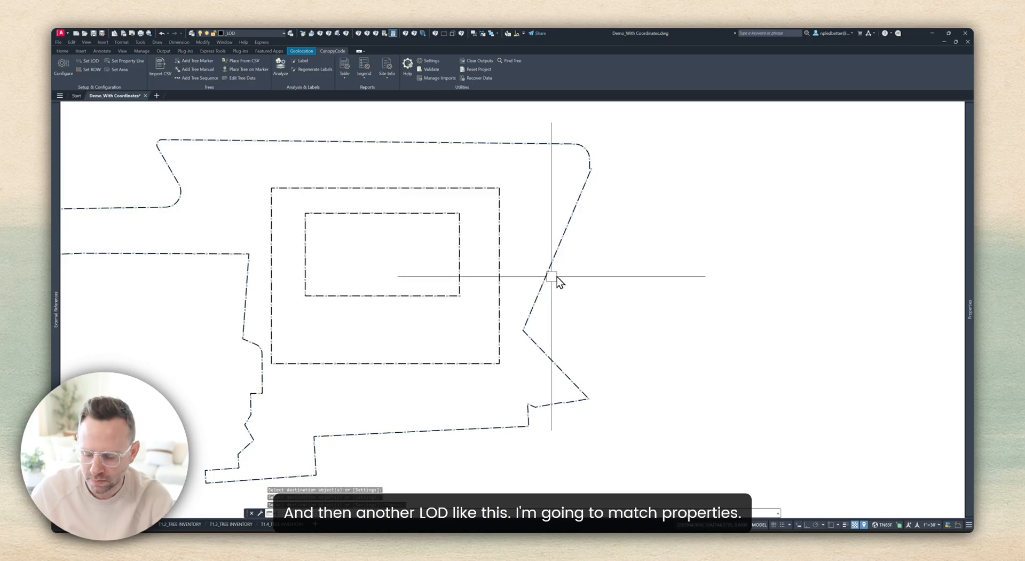
{"action": "key", "text": "Return"}
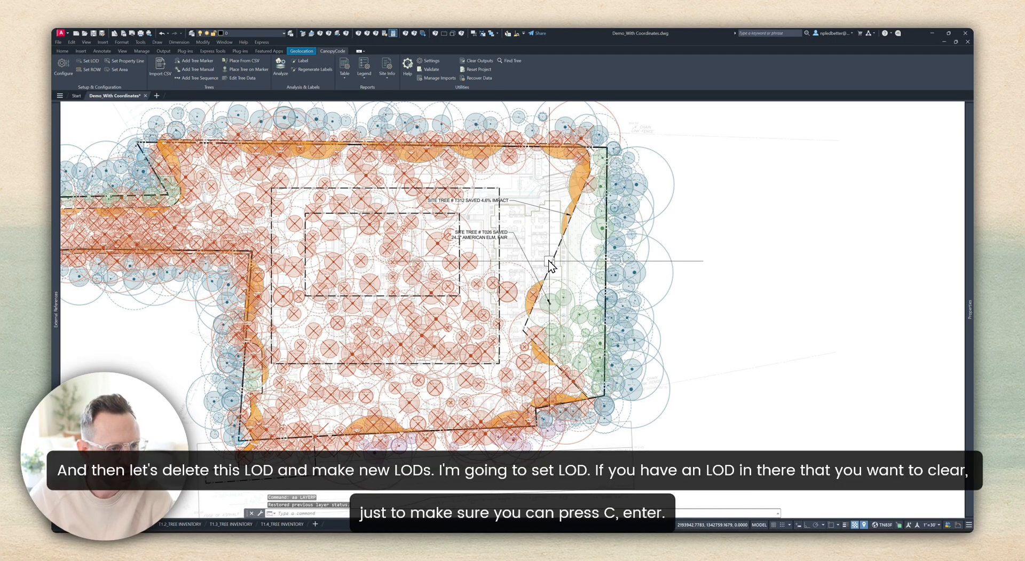
Step: Delete the original LOD polyline and clear the existing LOD assignment with the Set LOD command's Clear option
{"action": "left_click", "coordinate": [552, 265]}
{"action": "key", "text": "Delete"}
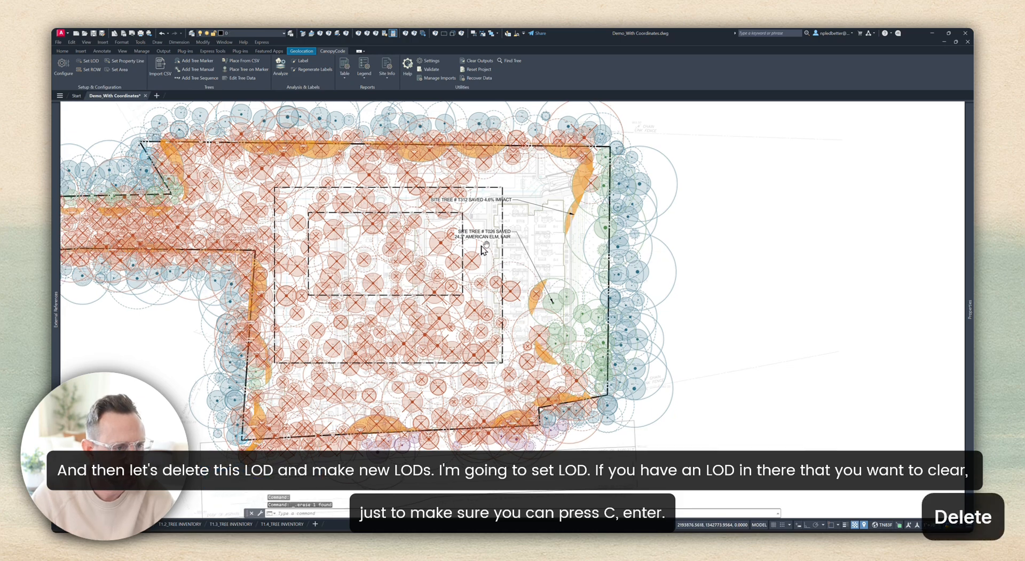
{"action": "middle_click_drag", "start_coordinate": [554, 257], "coordinate": [573, 246]}
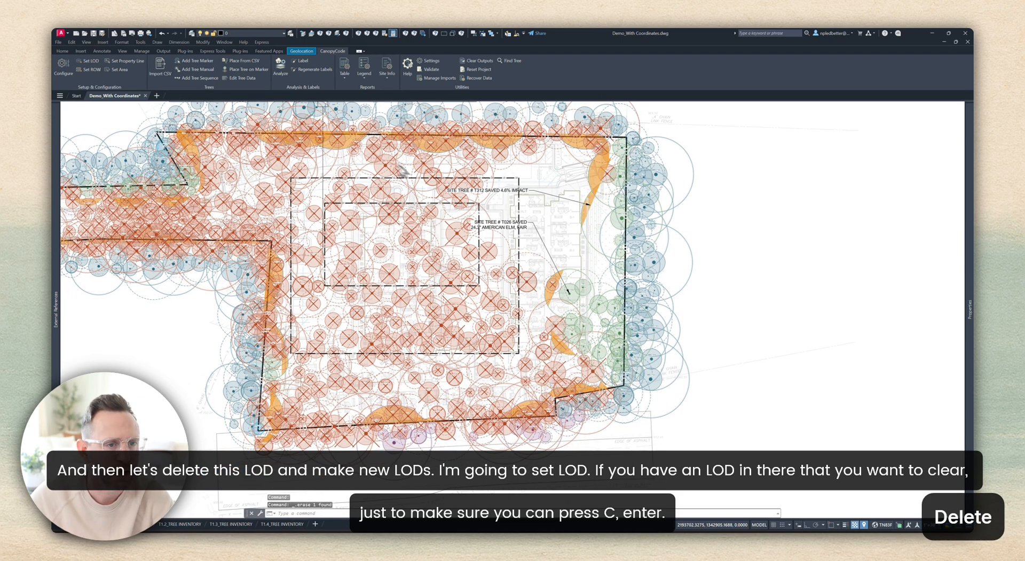
{"action": "left_click", "coordinate": [90, 62]}
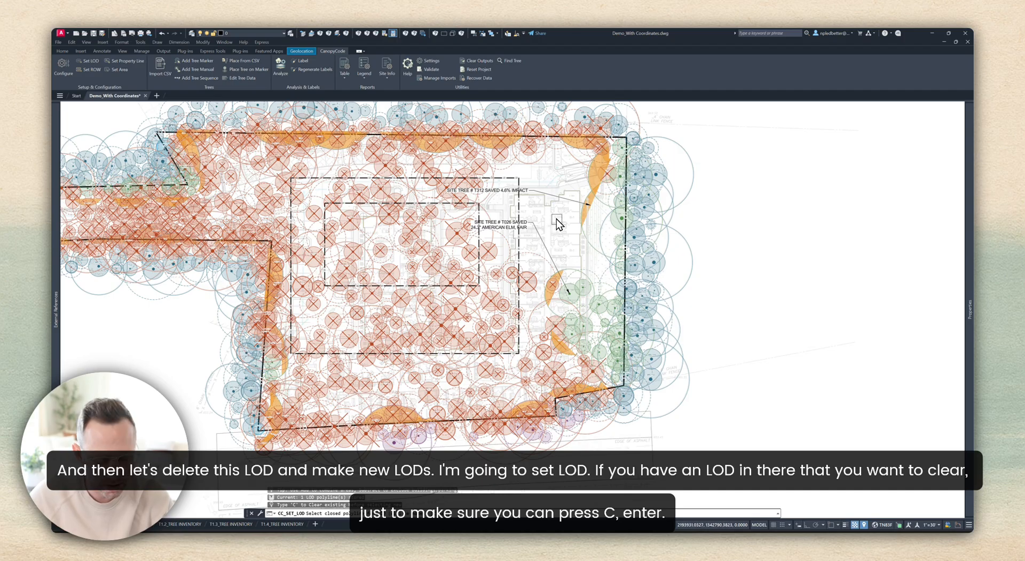
{"action": "type", "text": "C"}
{"action": "key", "text": "Return"}
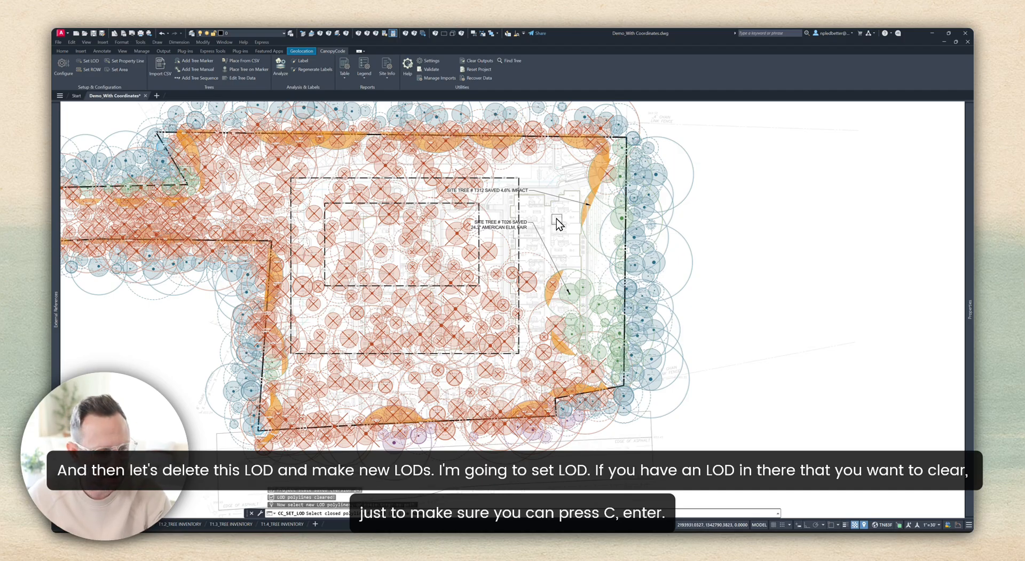
{"action": "key", "text": "Return"}
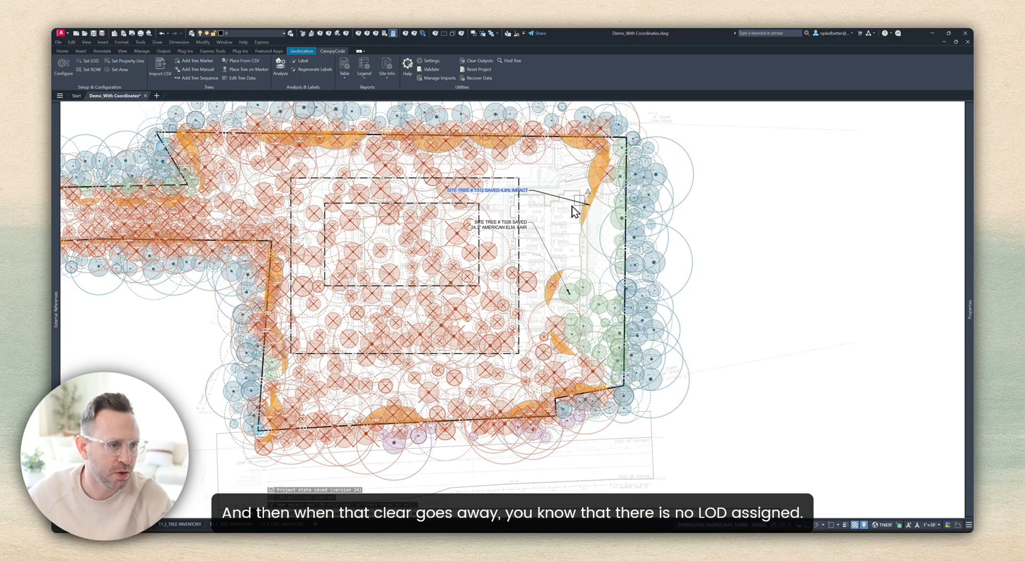
Step: Assign the outer rectangle as the new LOD and subtract the inner rectangle from it
{"action": "scroll", "coordinate": [555, 217], "scroll_direction": "up", "scroll_amount": 5}
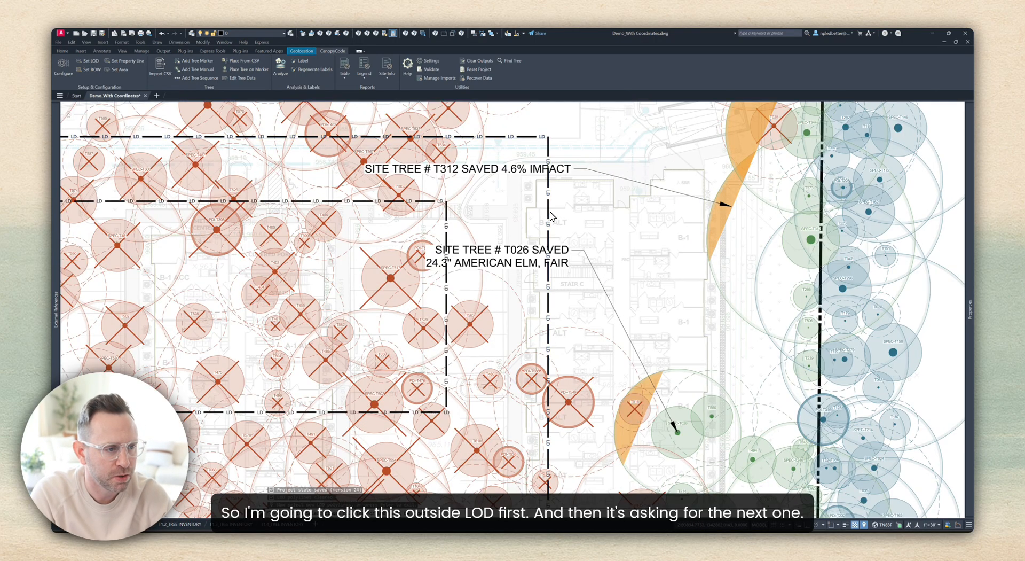
{"action": "left_click", "coordinate": [550, 213]}
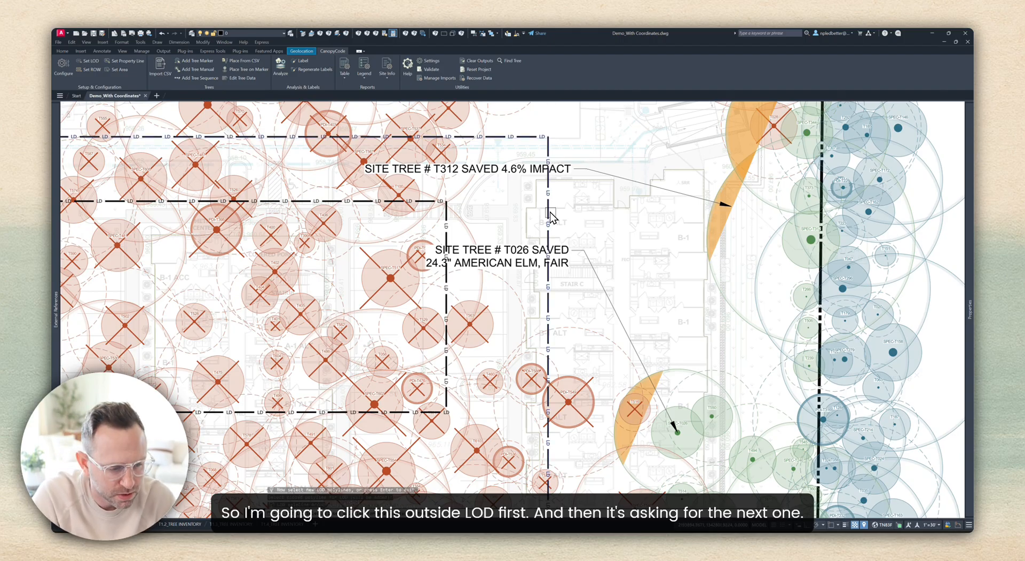
{"action": "left_click", "coordinate": [447, 227]}
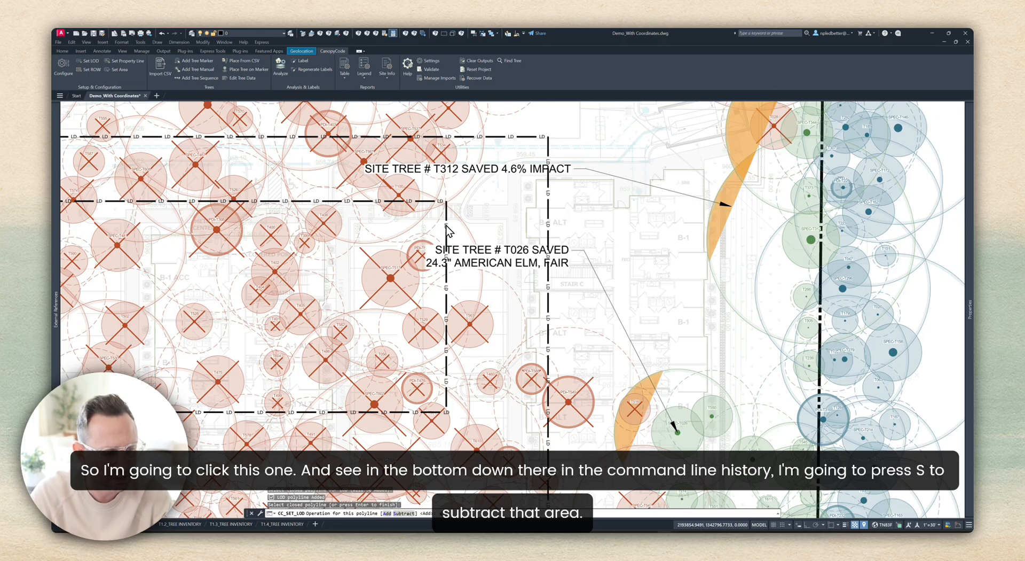
{"action": "type", "text": "s"}
{"action": "key", "text": "Return"}
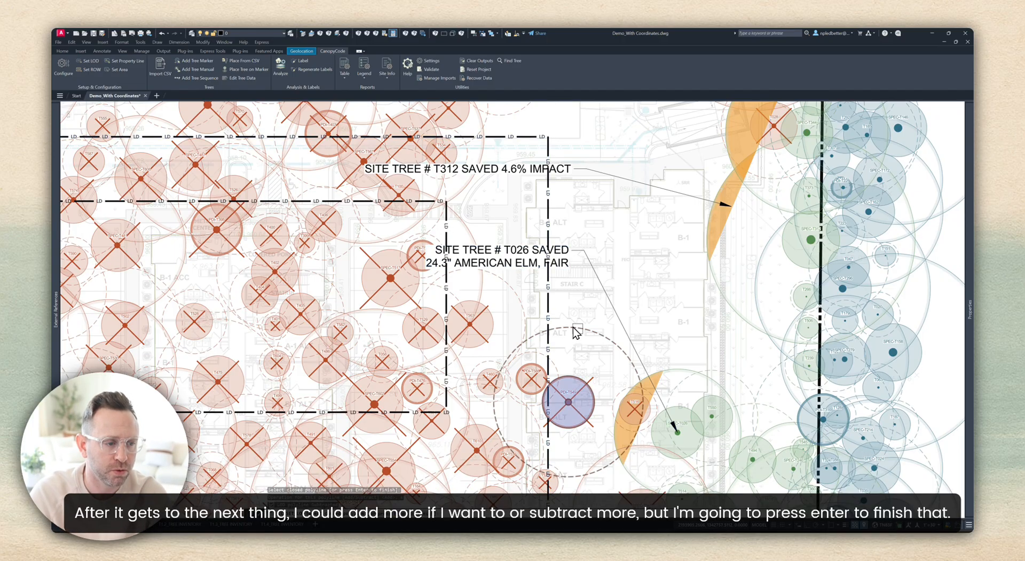
{"action": "key", "text": "Return"}
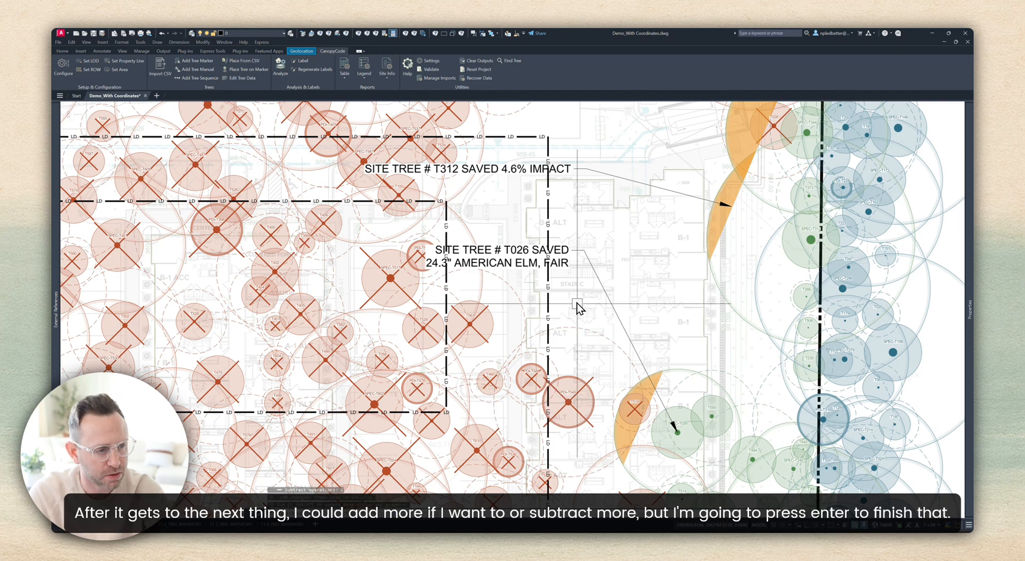
Step: Analyze the trees against the new LOD, accept removing the unnecessary impact label, and regenerate all outputs
{"action": "scroll", "coordinate": [574, 296], "scroll_direction": "up", "scroll_amount": 2}
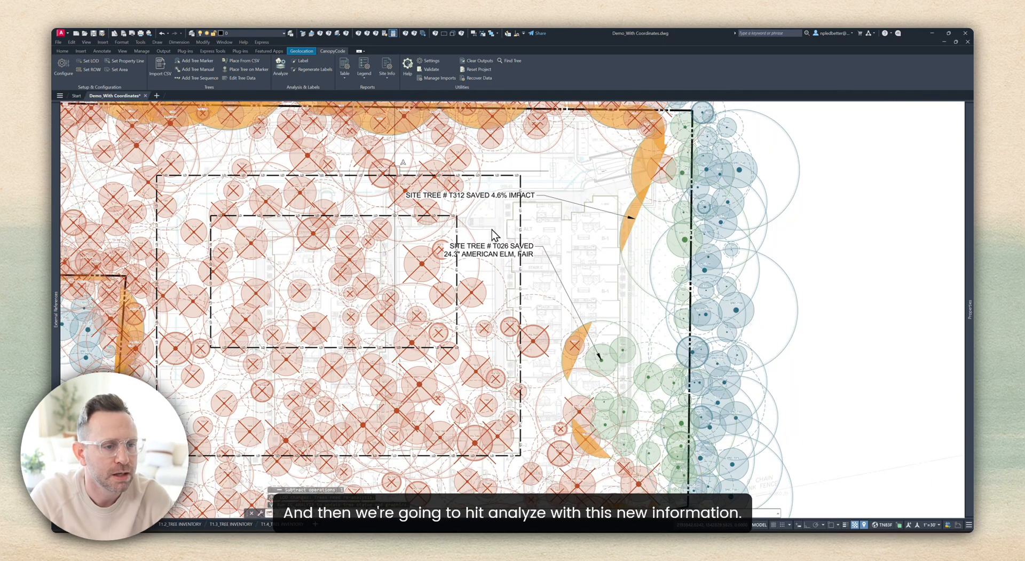
{"action": "left_click", "coordinate": [280, 69]}
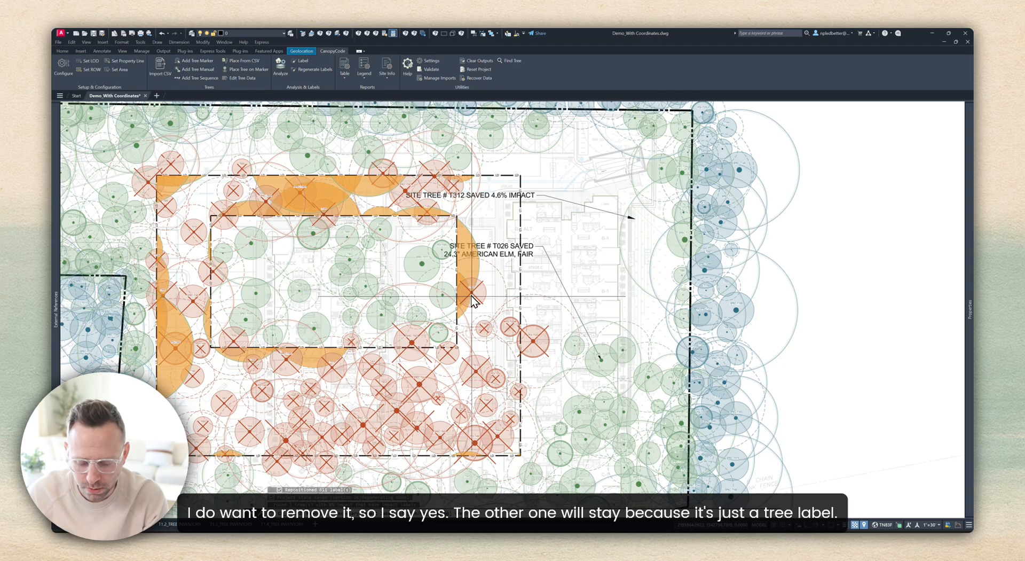
{"action": "type", "text": "y"}
{"action": "key", "text": "Return"}
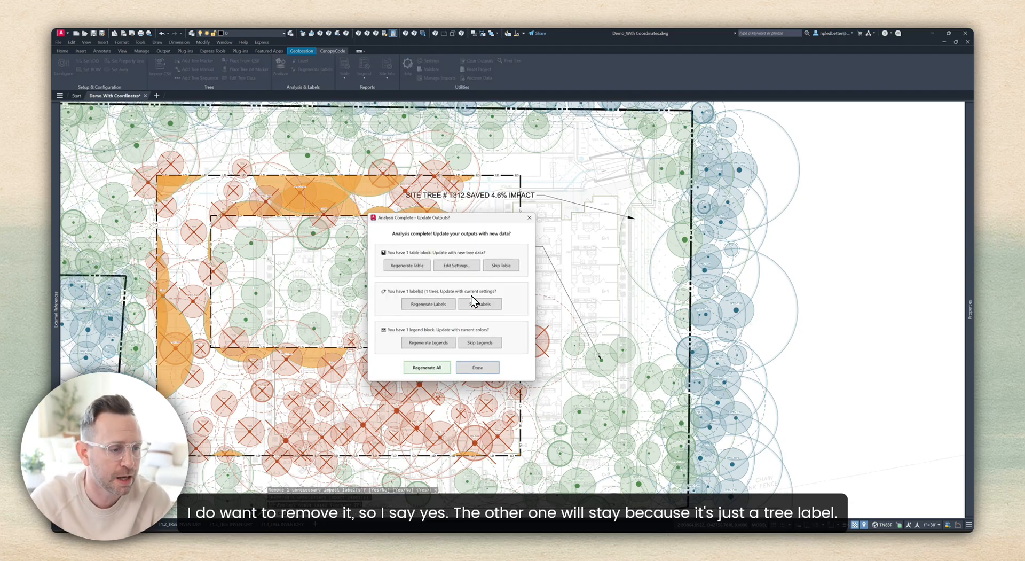
{"action": "left_click", "coordinate": [441, 365]}
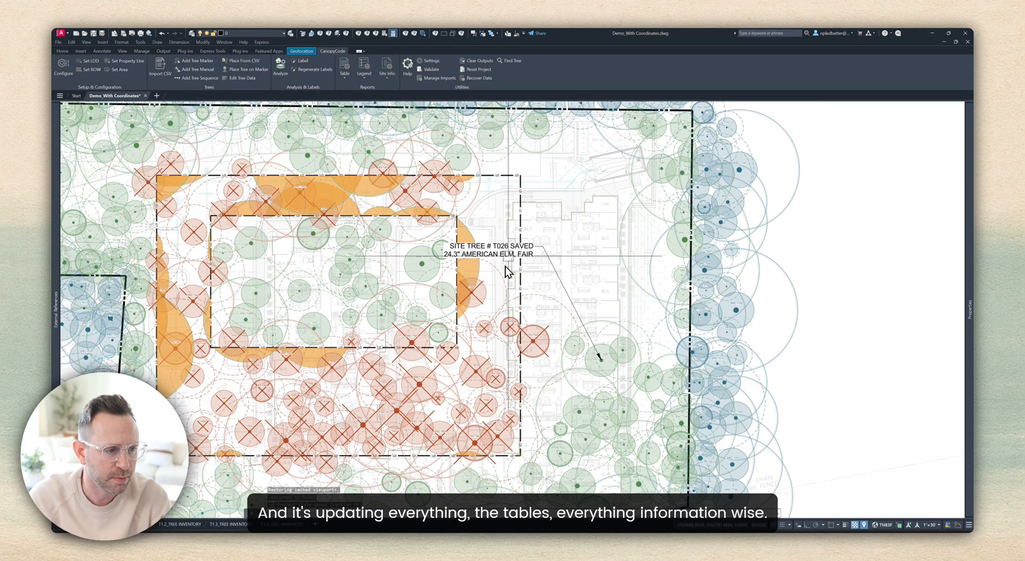
Step: Move the T026 tree label to the northeast of its tree, across the eastern boundary line
{"action": "left_click", "coordinate": [501, 257]}
{"action": "scroll", "coordinate": [558, 253], "scroll_direction": "up", "scroll_amount": 4}
{"action": "scroll", "coordinate": [562, 255], "scroll_direction": "down", "scroll_amount": 5}
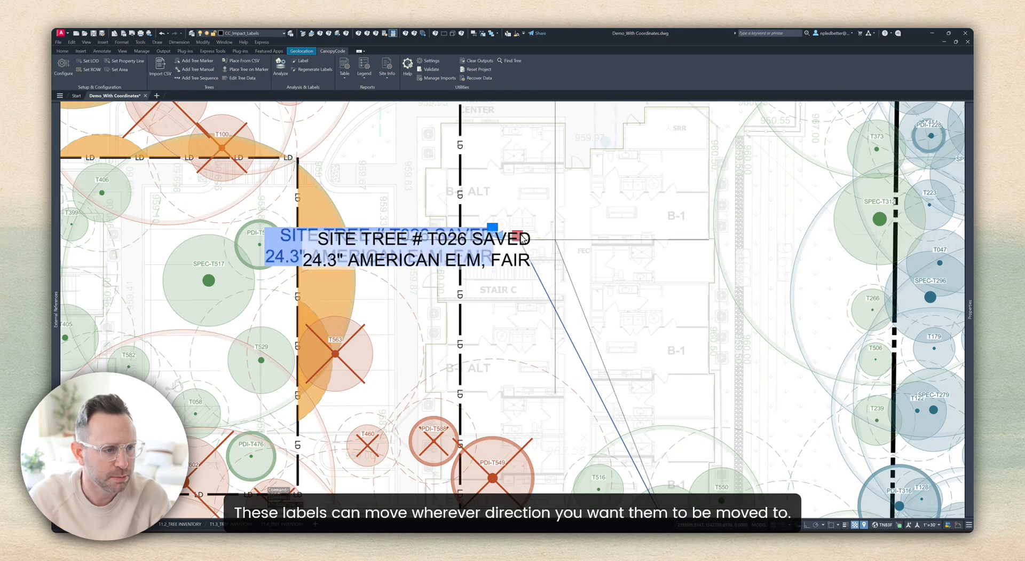
{"action": "left_click", "coordinate": [596, 236]}
{"action": "left_click", "coordinate": [818, 288]}
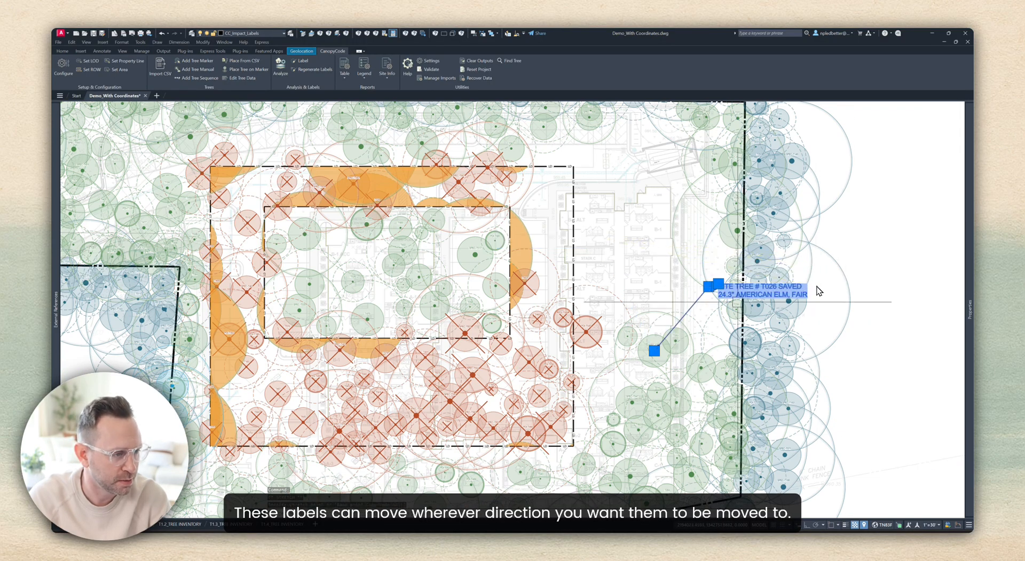
{"action": "middle_click_drag", "start_coordinate": [592, 304], "coordinate": [611, 299]}
{"action": "key", "text": "Escape"}
{"action": "middle_click_drag", "start_coordinate": [539, 281], "coordinate": [580, 267]}
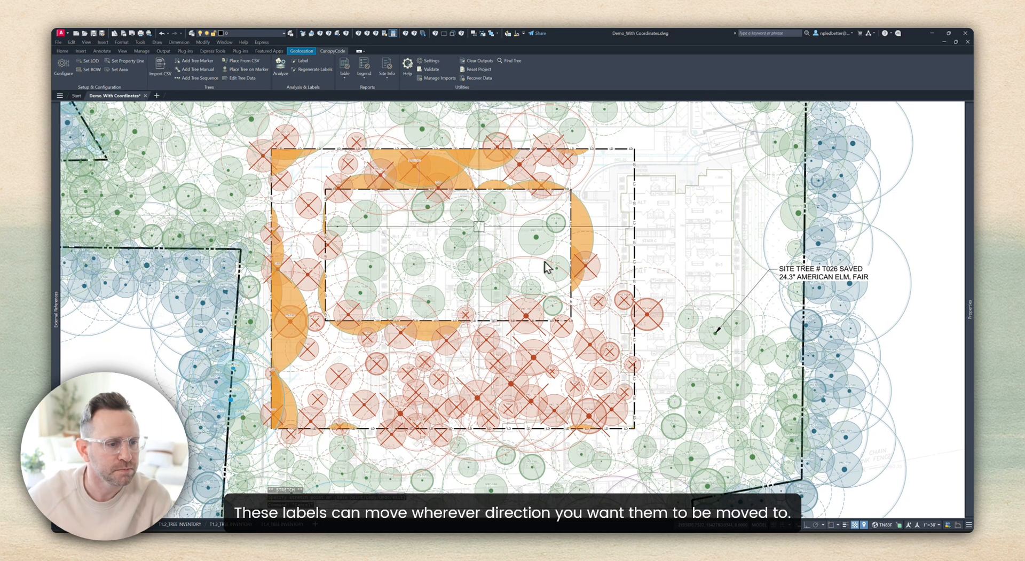
{"action": "middle_click_drag", "start_coordinate": [425, 213], "coordinate": [404, 235]}
{"action": "middle_click_drag", "start_coordinate": [465, 275], "coordinate": [441, 267]}
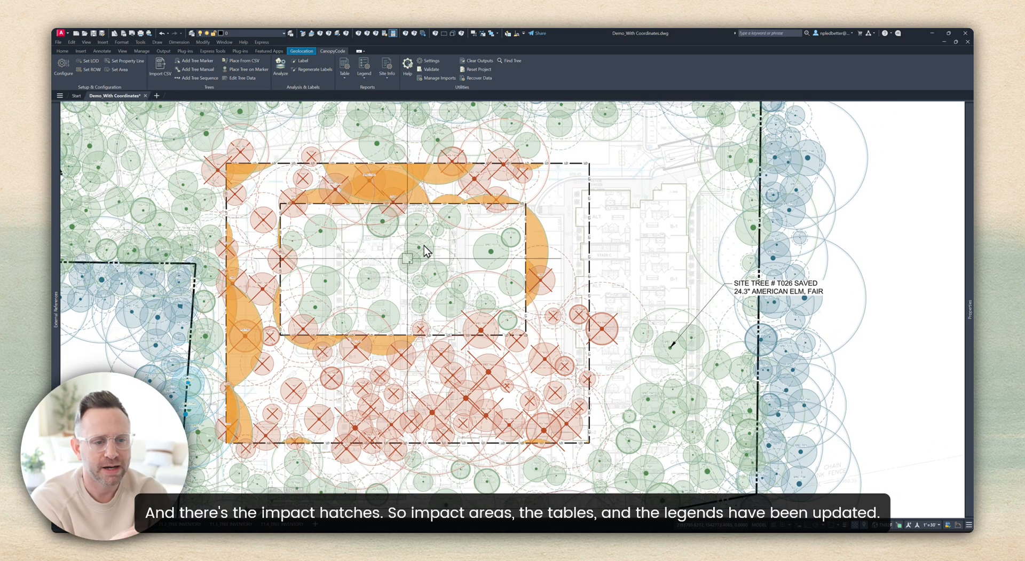
Step: Validate the project data, zoom to tree T061 from the list of unlabeled impact hatches, and regenerate the drawing to clear its highlight
{"action": "middle_click_drag", "start_coordinate": [490, 236], "coordinate": [415, 245]}
{"action": "middle_click_drag", "start_coordinate": [481, 254], "coordinate": [457, 260]}
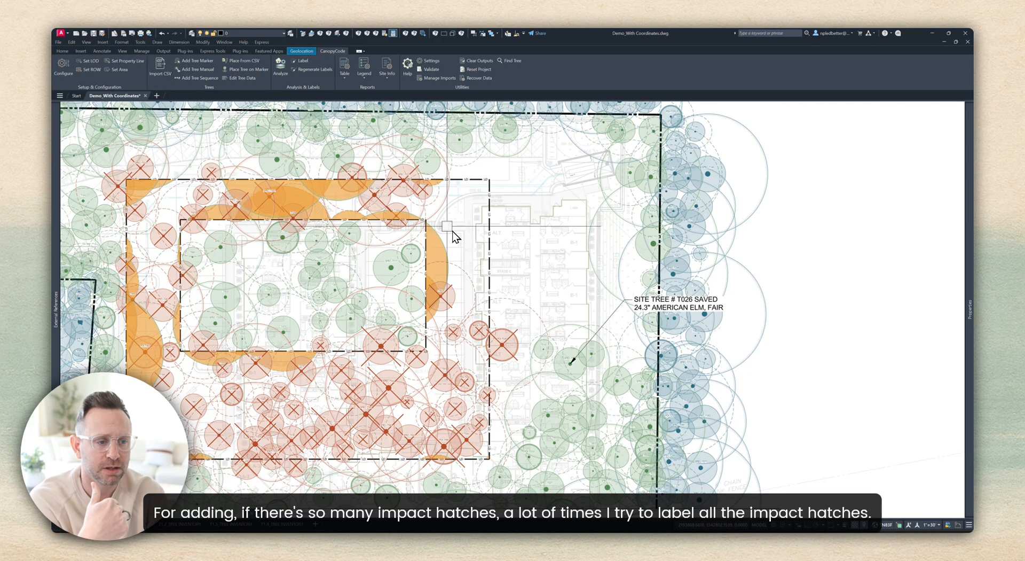
{"action": "left_click", "coordinate": [428, 70]}
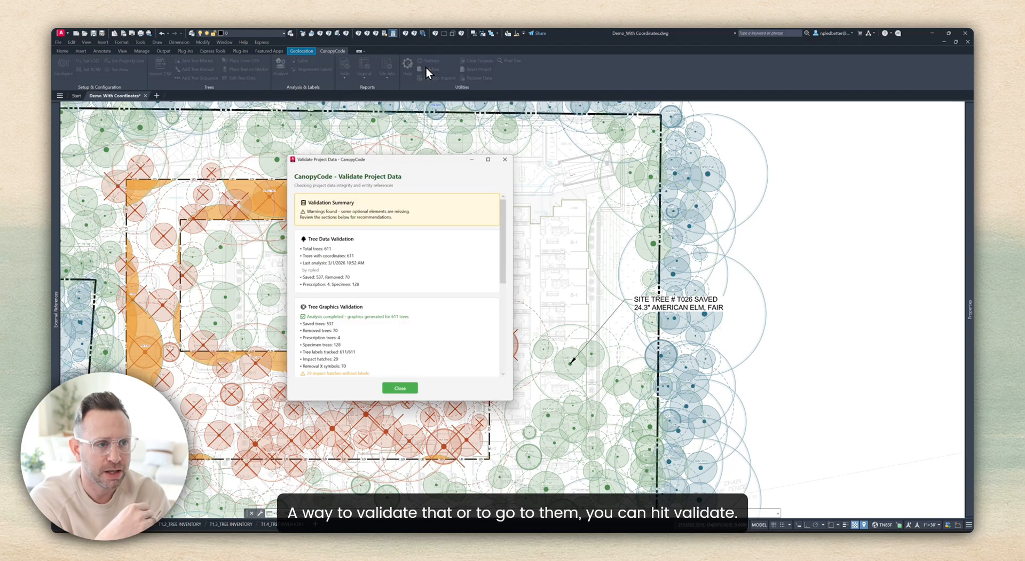
{"action": "scroll", "coordinate": [462, 240], "scroll_direction": "down", "scroll_amount": 5}
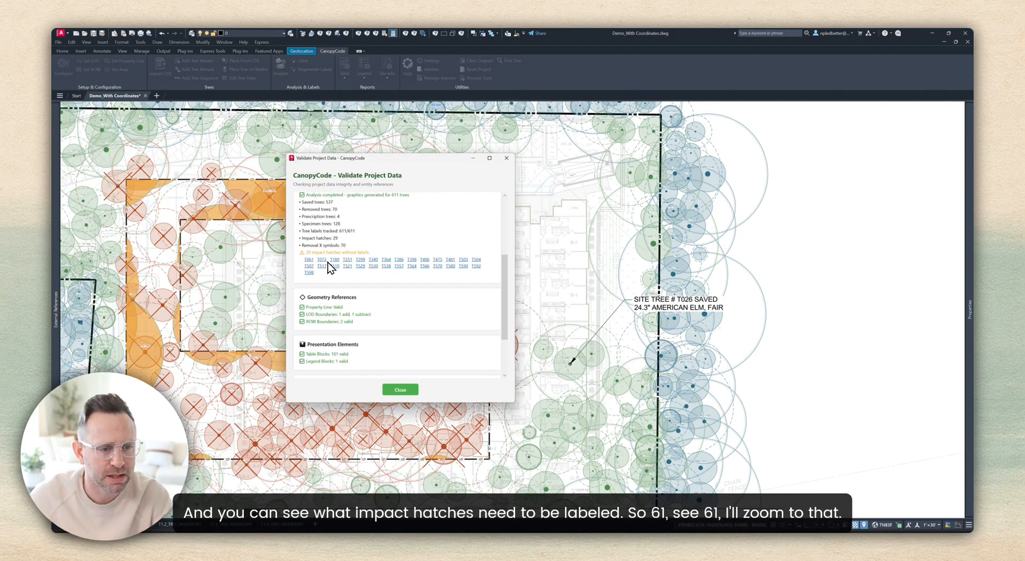
{"action": "left_click", "coordinate": [309, 260]}
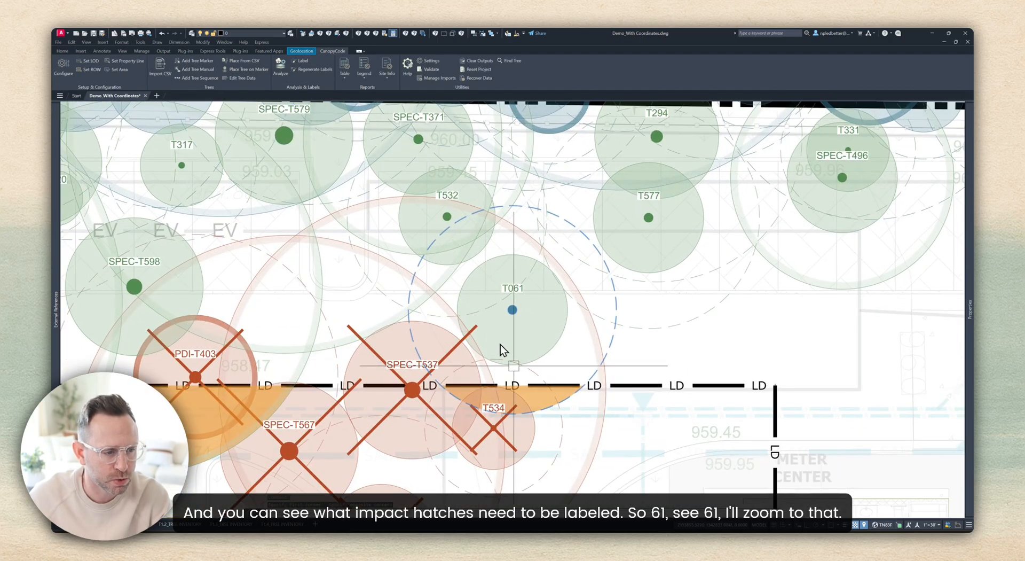
{"action": "middle_click_drag", "start_coordinate": [513, 365], "coordinate": [407, 334]}
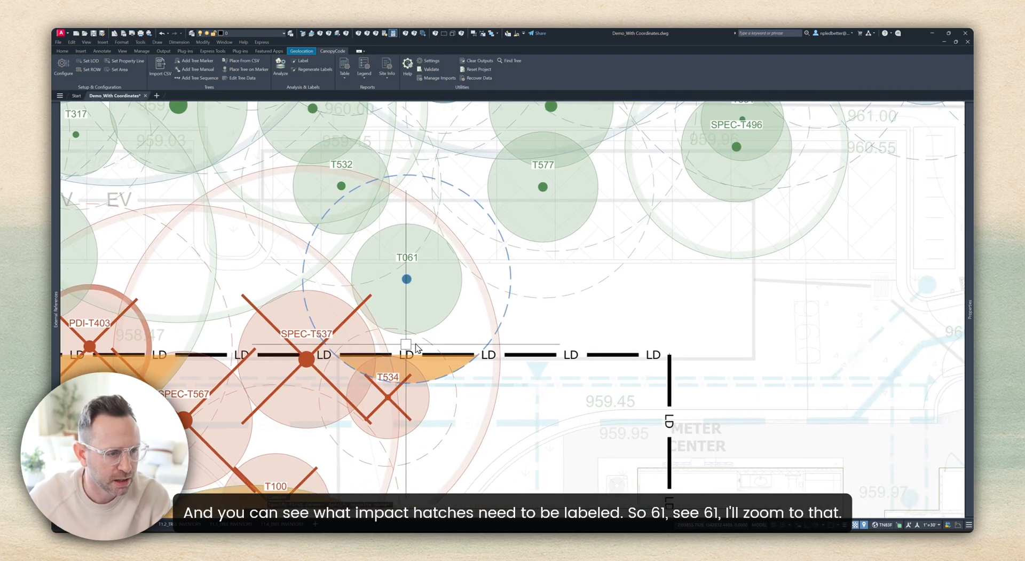
{"action": "key", "text": "Escape"}
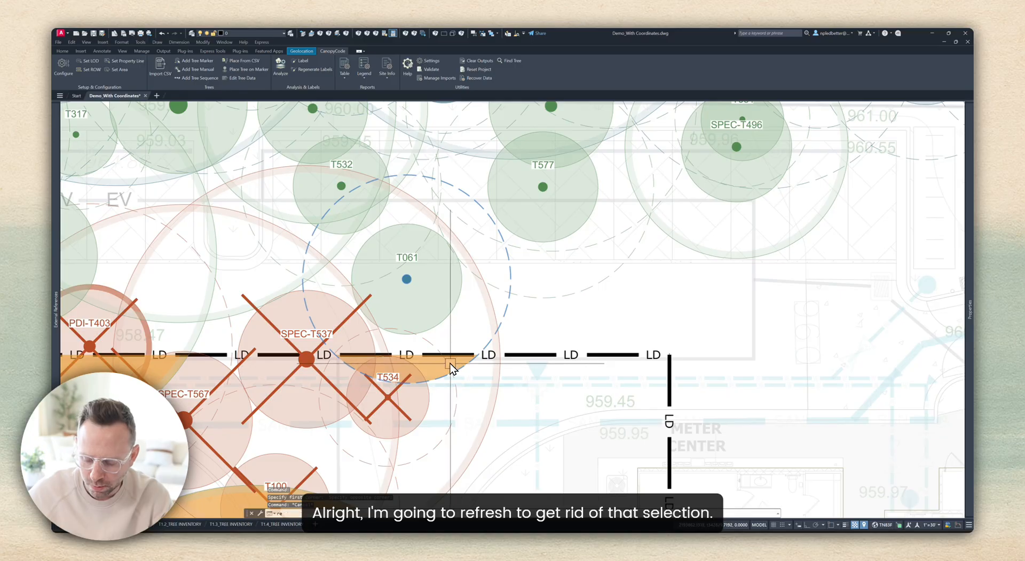
{"action": "type", "text": "re"}
{"action": "key", "text": "Return"}
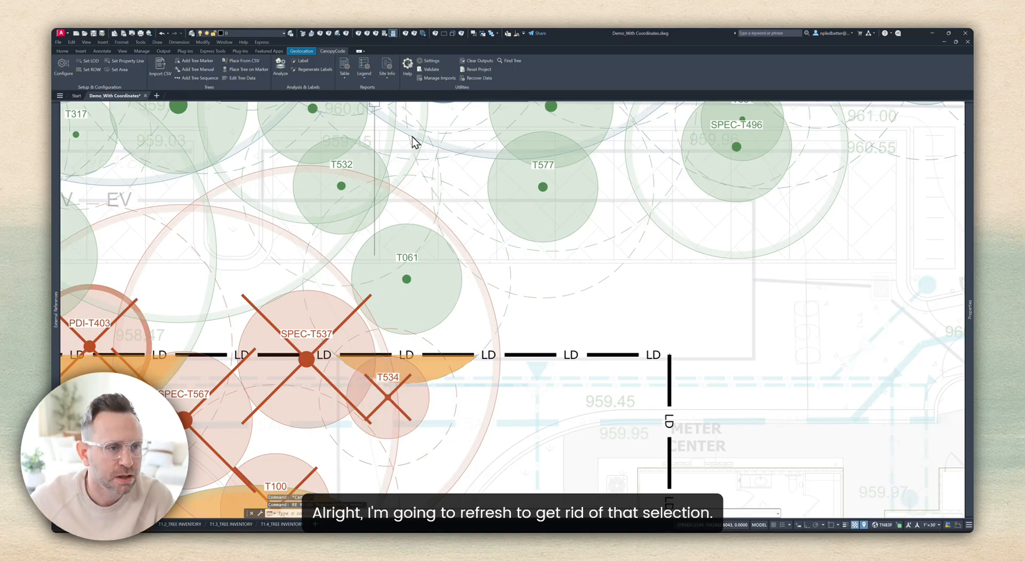
Step: Label the impact hatch of tree T061, placing the label text northeast of the hatch, outside the LOD line
{"action": "left_click", "coordinate": [303, 59]}
{"action": "scroll", "coordinate": [455, 358], "scroll_direction": "up", "scroll_amount": 2}
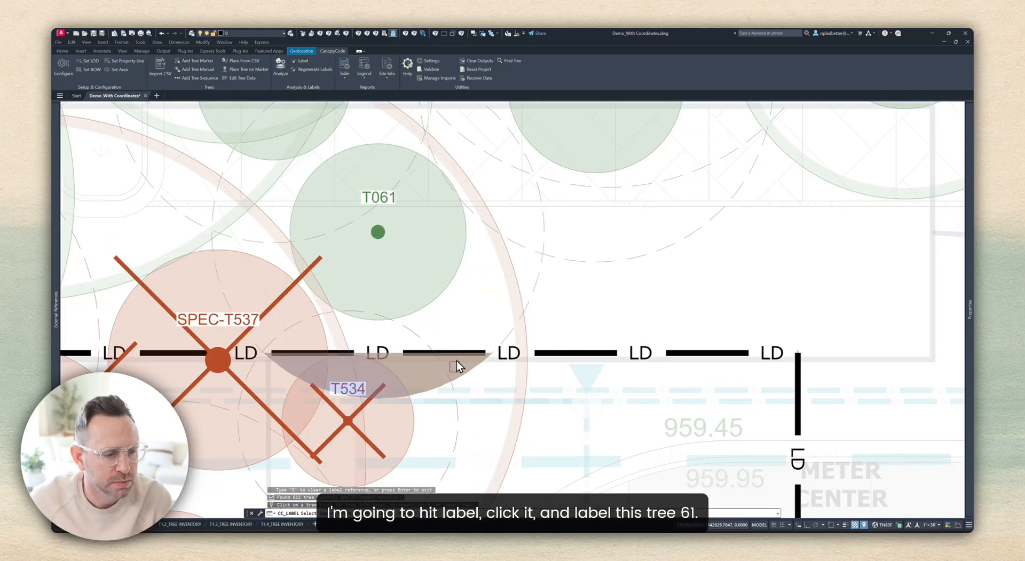
{"action": "left_click", "coordinate": [454, 369]}
{"action": "scroll", "coordinate": [454, 370], "scroll_direction": "down", "scroll_amount": 4}
{"action": "left_click", "coordinate": [537, 308]}
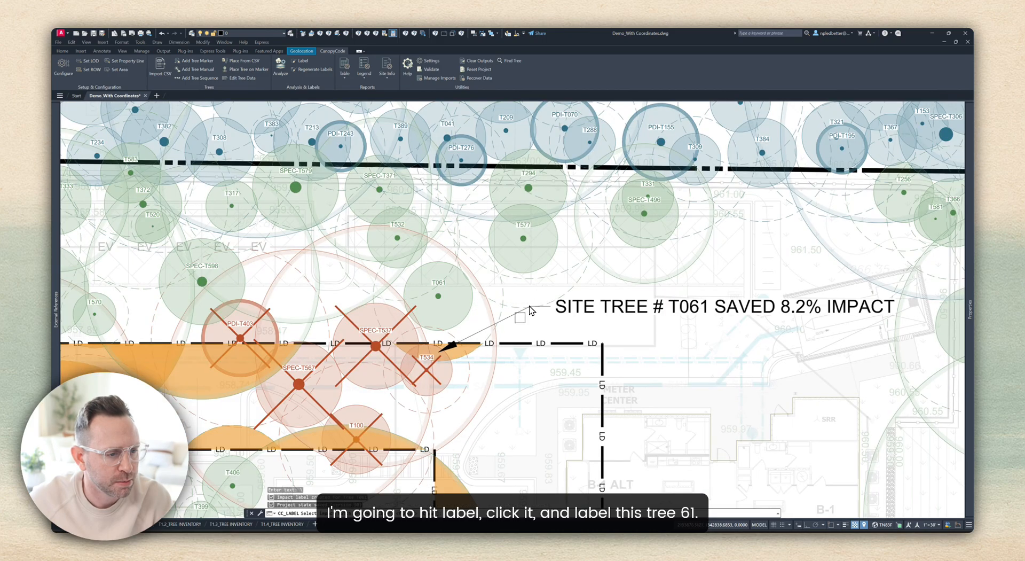
{"action": "key", "text": "Return"}
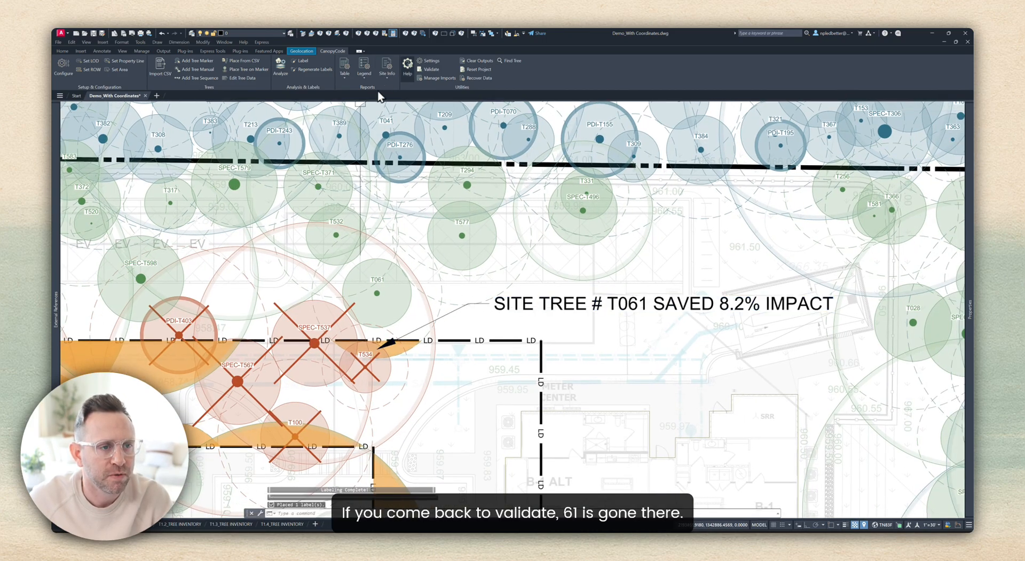
Step: Validate the project data again to check which impact hatches still lack labels, and close the report
{"action": "left_click", "coordinate": [431, 70]}
{"action": "scroll", "coordinate": [414, 236], "scroll_direction": "down", "scroll_amount": 3}
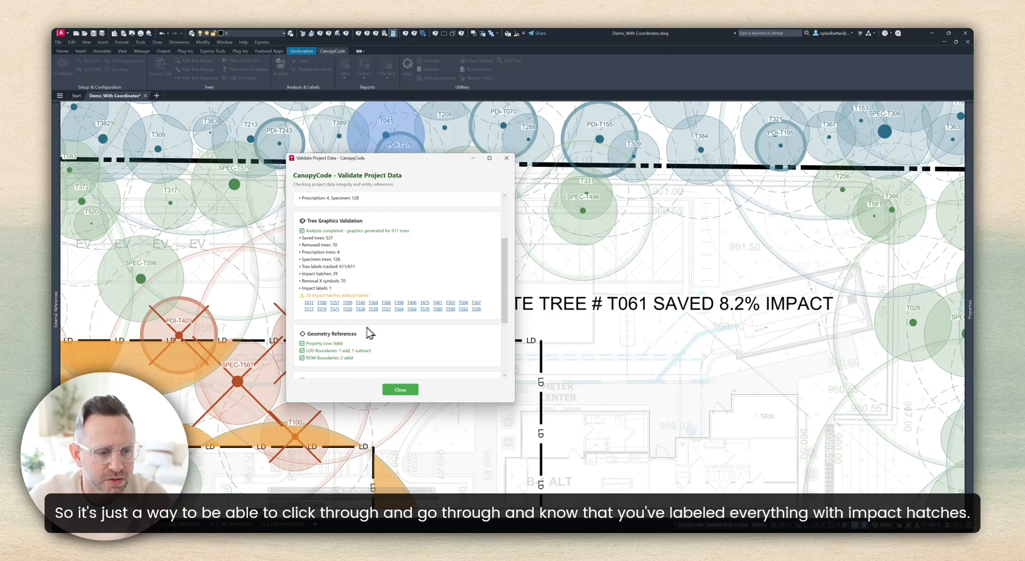
{"action": "left_click", "coordinate": [400, 390]}
Step: Examine the group of saved trees east of the LOD around specimen tree T547, and return to the overall plan
{"action": "scroll", "coordinate": [473, 262], "scroll_direction": "down", "scroll_amount": 5}
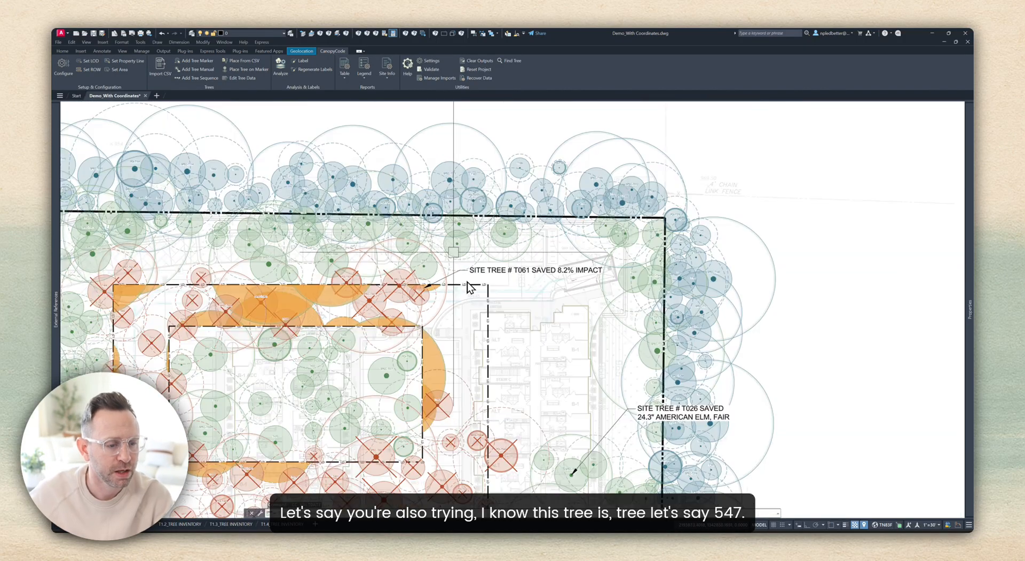
{"action": "mouse_move", "coordinate": [472, 319]}
{"action": "middle_mouse_down"}
{"action": "mouse_move", "coordinate": [409, 211]}
{"action": "mouse_move", "coordinate": [395, 133]}
{"action": "middle_mouse_up"}
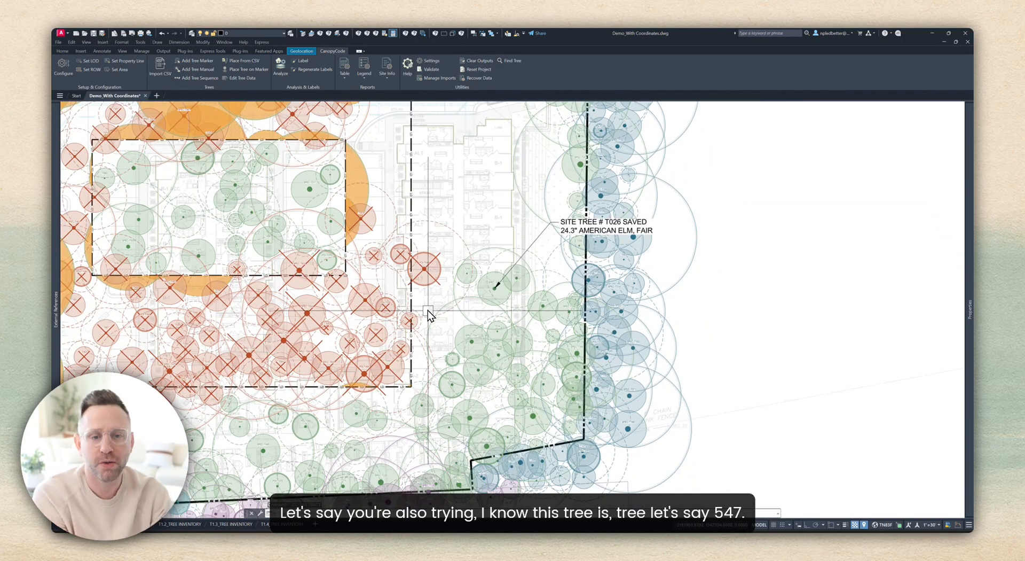
{"action": "scroll", "coordinate": [433, 334], "scroll_direction": "up", "scroll_amount": 2}
{"action": "scroll", "coordinate": [484, 323], "scroll_direction": "up", "scroll_amount": 3}
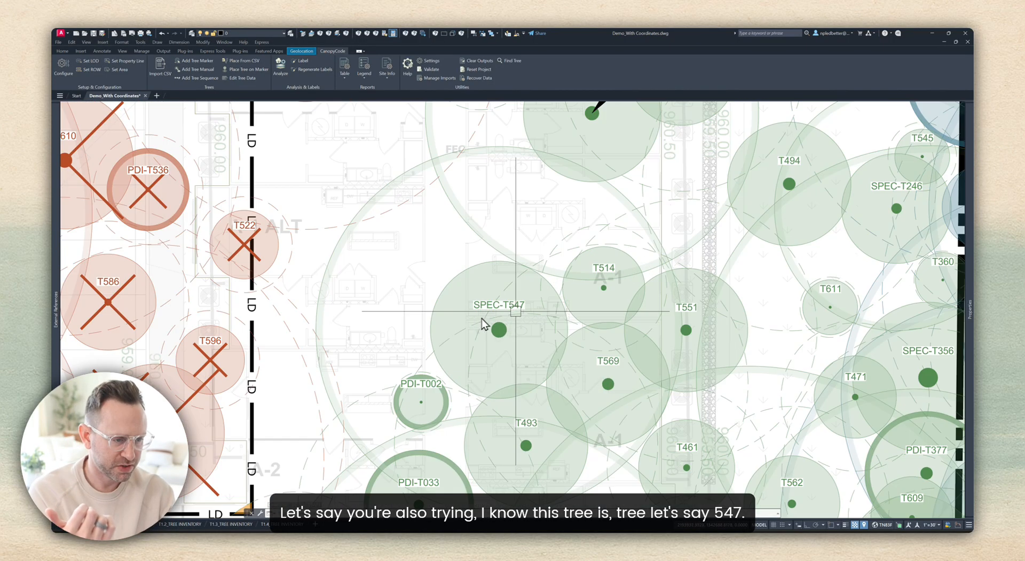
{"action": "scroll", "coordinate": [516, 311], "scroll_direction": "up", "scroll_amount": 2}
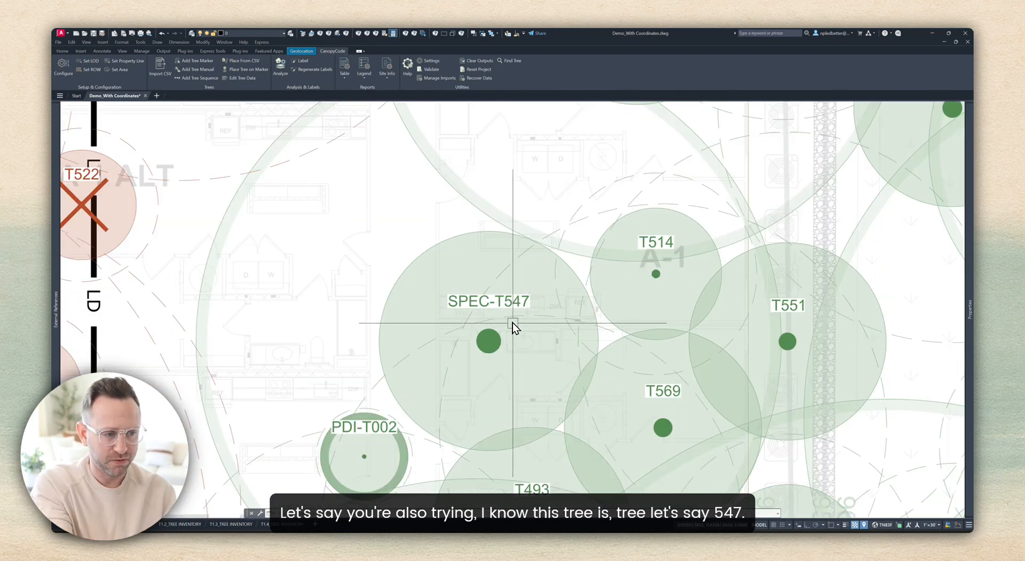
{"action": "scroll", "coordinate": [516, 315], "scroll_direction": "down", "scroll_amount": 5}
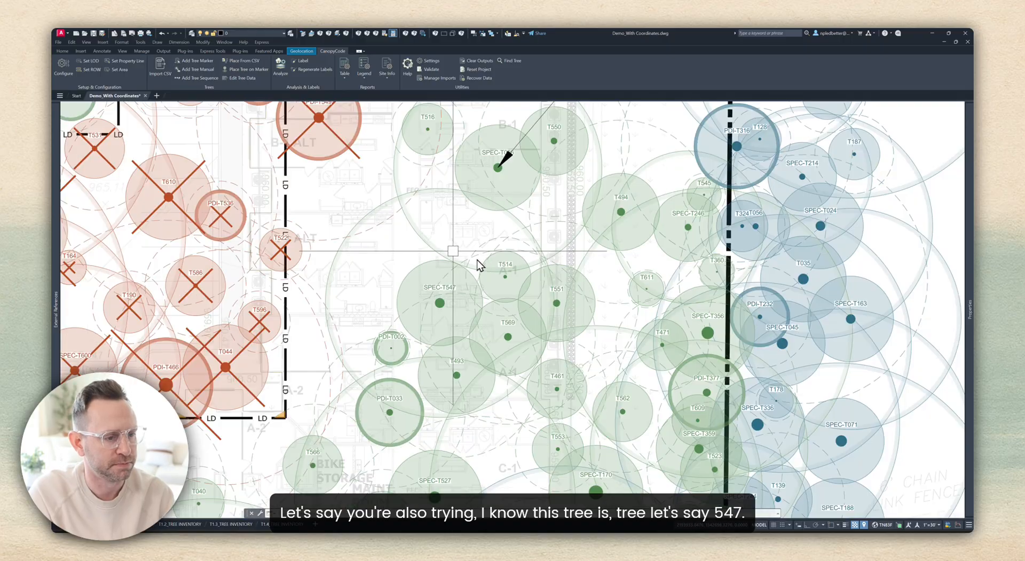
{"action": "scroll", "coordinate": [453, 251], "scroll_direction": "down", "scroll_amount": 2}
{"action": "mouse_move", "coordinate": [439, 245]}
{"action": "middle_mouse_down"}
{"action": "mouse_move", "coordinate": [462, 242]}
{"action": "mouse_move", "coordinate": [558, 325]}
{"action": "mouse_move", "coordinate": [675, 367]}
{"action": "middle_mouse_up"}
{"action": "scroll", "coordinate": [500, 227], "scroll_direction": "down", "scroll_amount": 2}
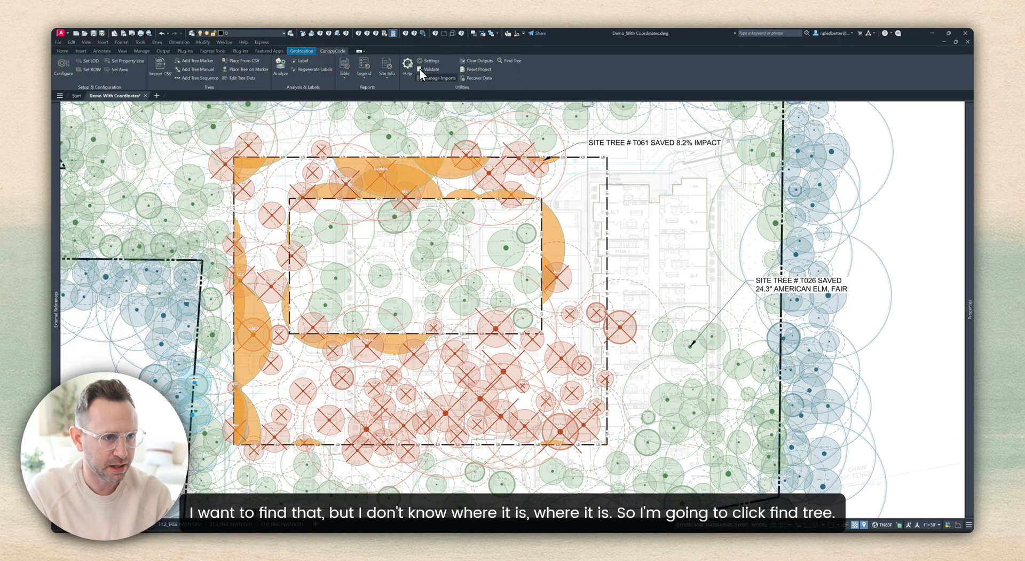
Step: Find tree T547 with the Find Tree command and regenerate the drawing to clear its highlight
{"action": "left_click", "coordinate": [502, 60]}
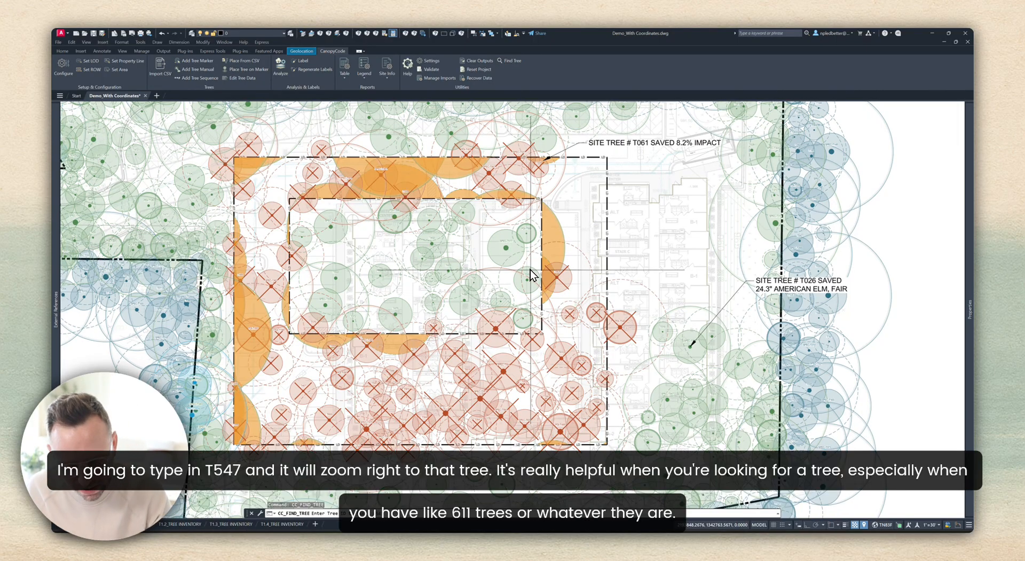
{"action": "key", "text": "Return"}
{"action": "key", "text": "Escape"}
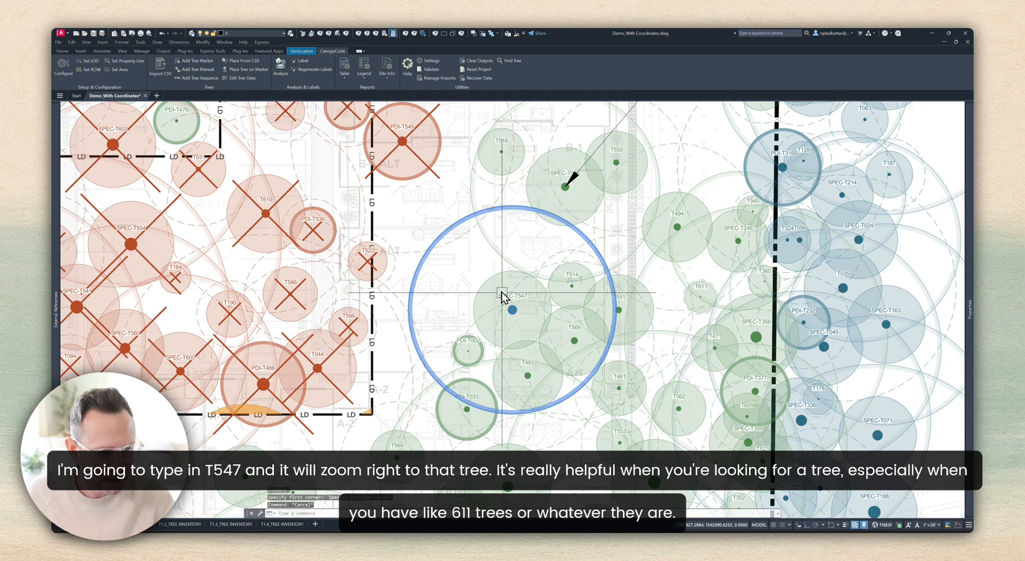
{"action": "type", "text": "re"}
{"action": "key", "text": "Return"}
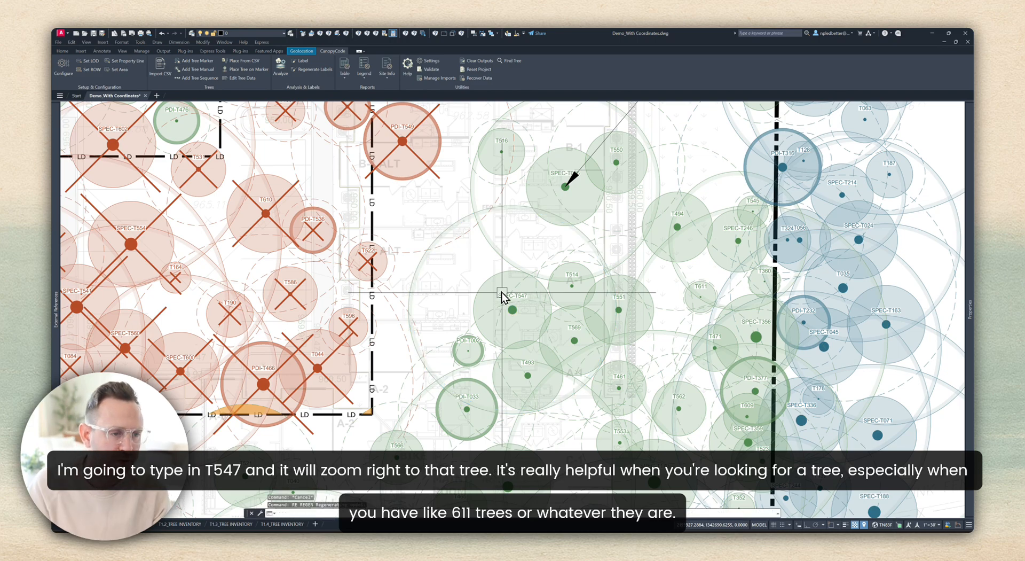